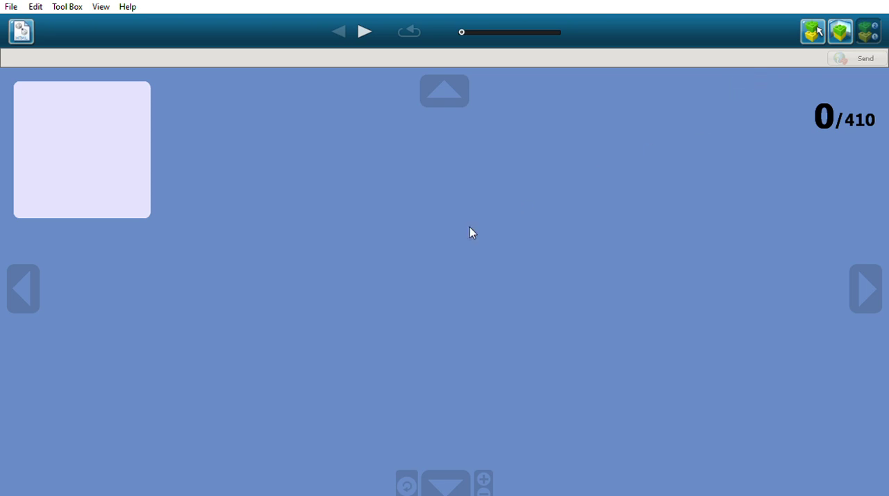
# Start the building guide, moving from step 0 to step 1 of 410.
pyautogui.press('Right')
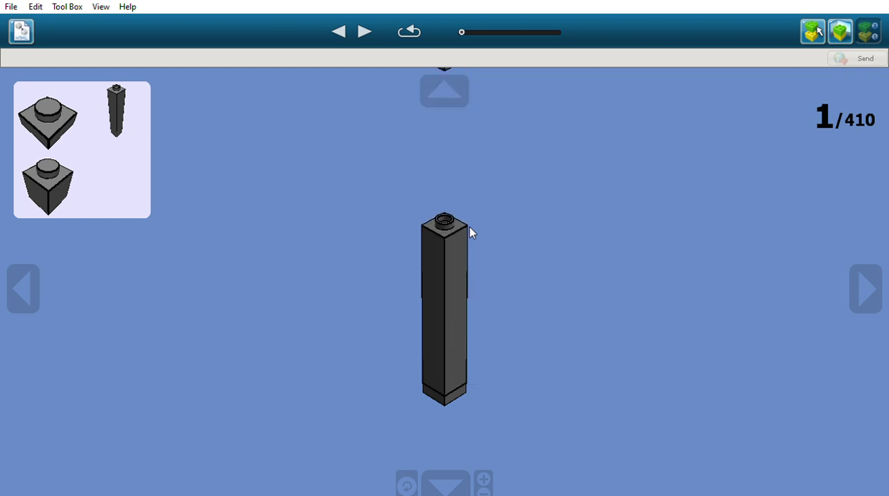
# Advance the guide through steps 2 to 8, including the minifigure sub-assembly.
pyautogui.press('Right')
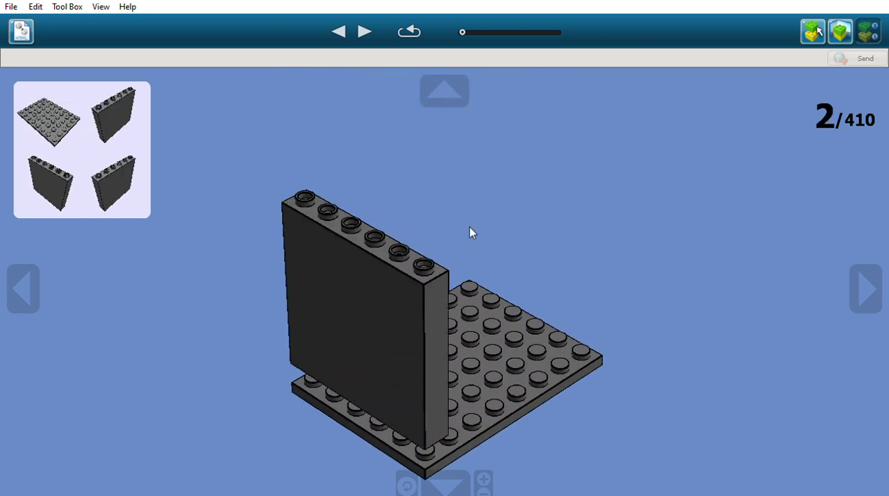
pyautogui.press('Right')
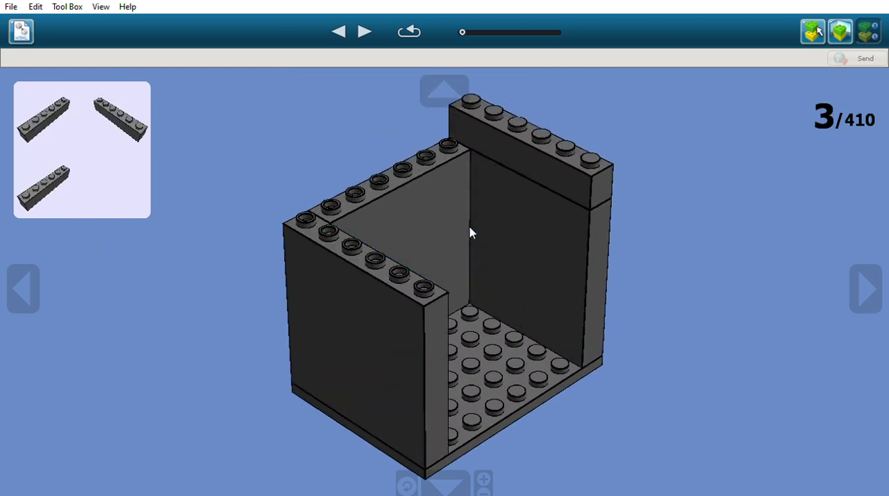
pyautogui.press('Right')
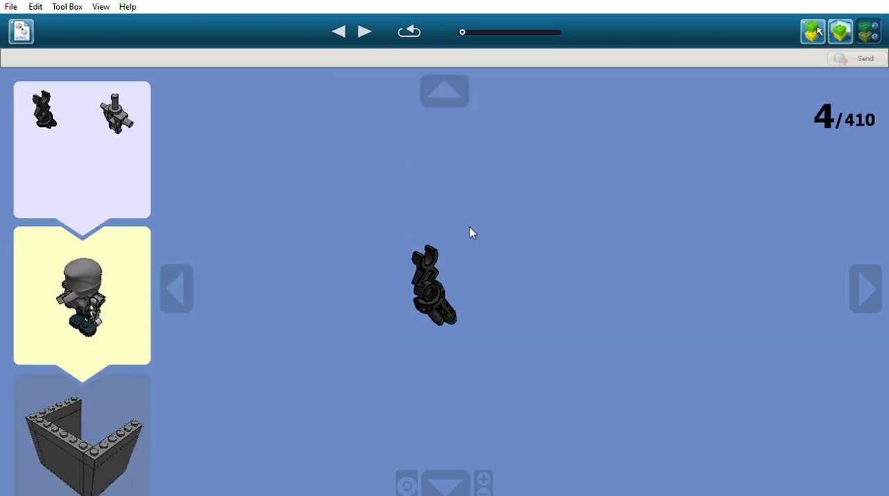
pyautogui.press('Right')
pyautogui.press('Right')
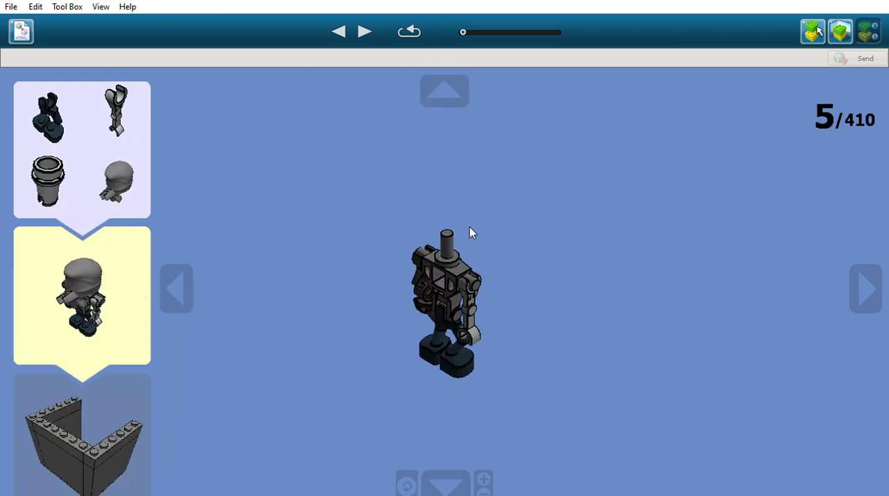
pyautogui.press('Right')
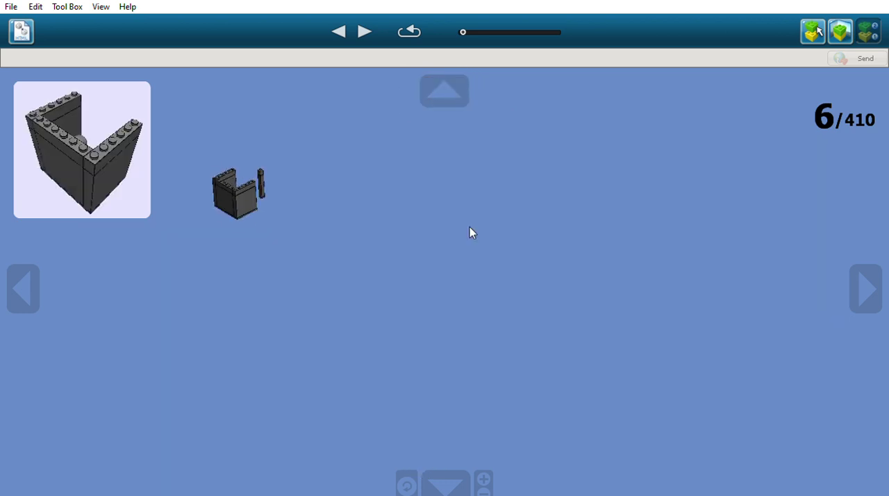
pyautogui.press('Right')
pyautogui.press('Right')
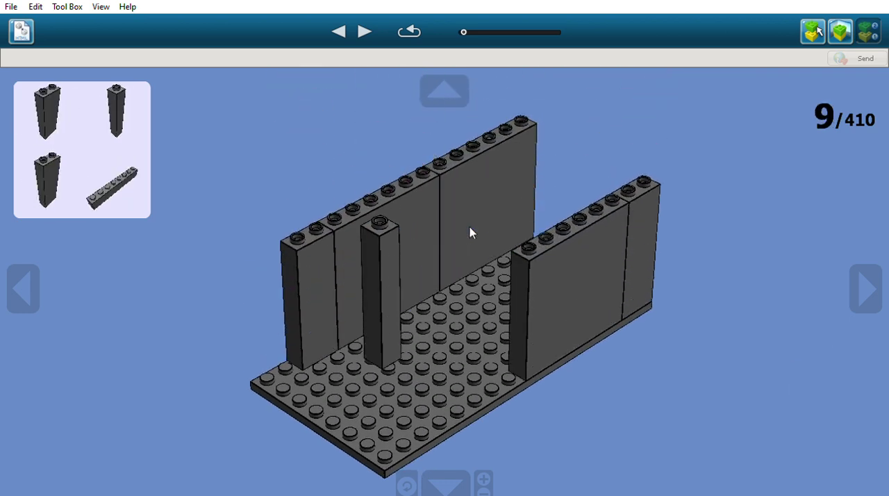
# Continue past the column sub-assembly to step 16, showing one flat base plate.
pyautogui.press('Right')
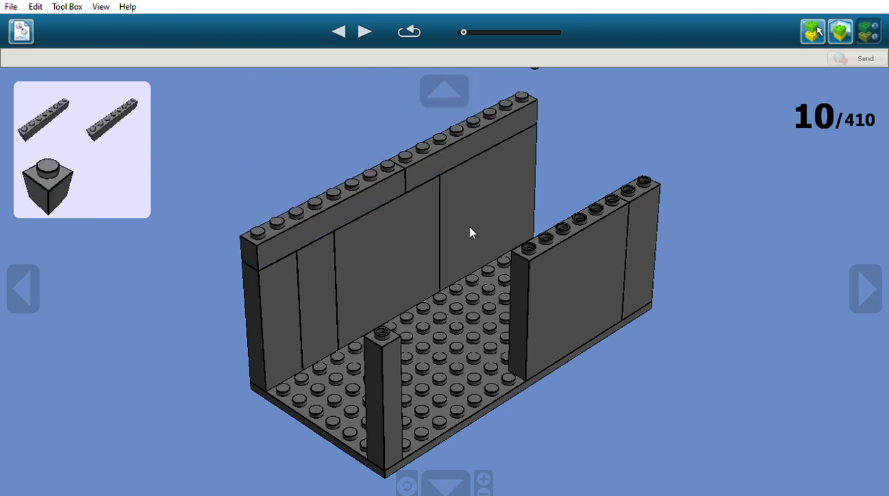
pyautogui.press('Right')
pyautogui.press('Right')
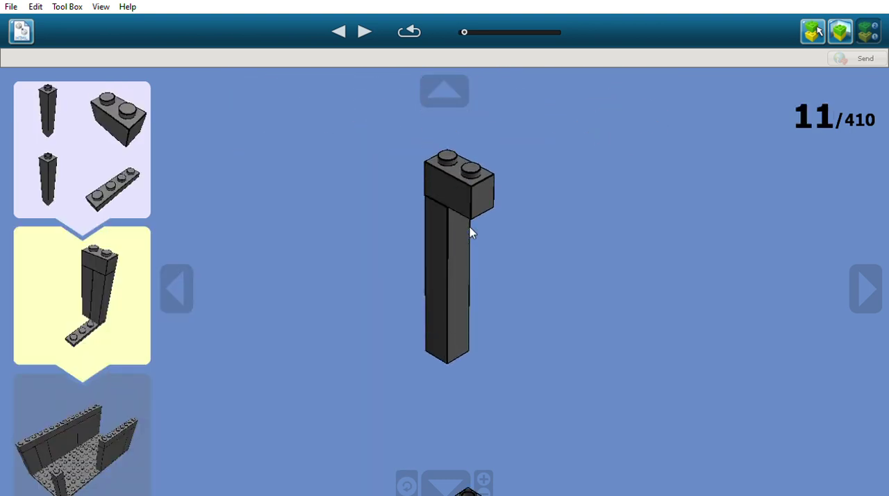
pyautogui.press('Right')
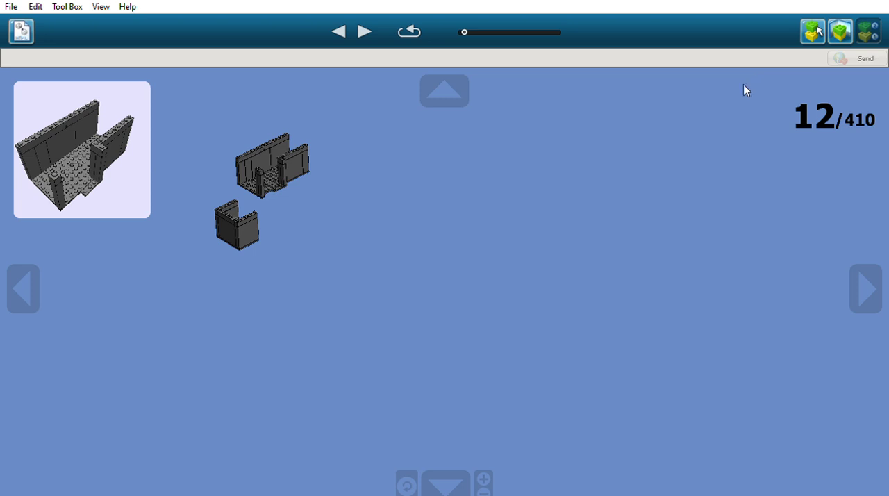
pyautogui.press('Right')
pyautogui.press('Right')
pyautogui.press('Right')
pyautogui.press('Right')
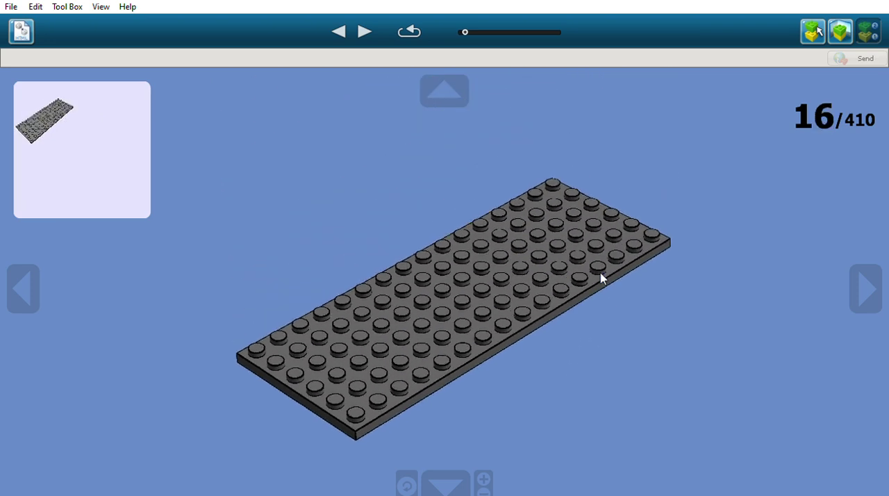
pyautogui.press('Right')
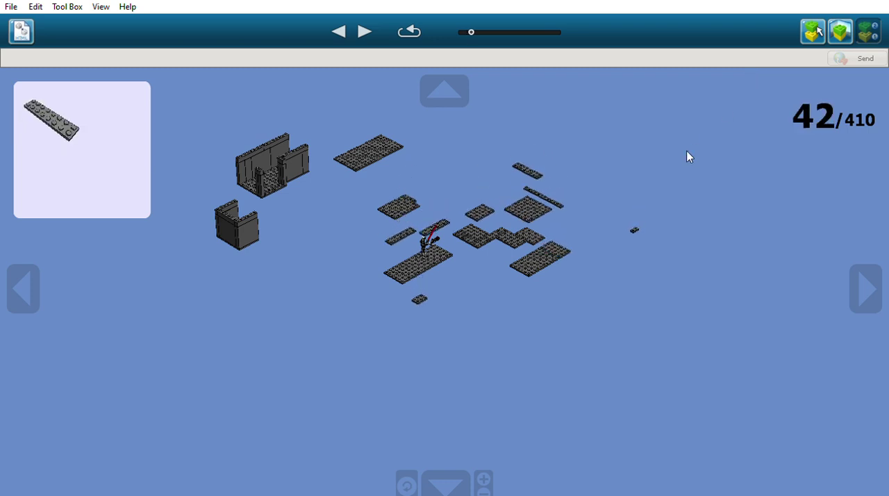
# Step the guide from 16 to 76, laying base plates and two minifigures.
pyautogui.press('Right')
pyautogui.press('Right')
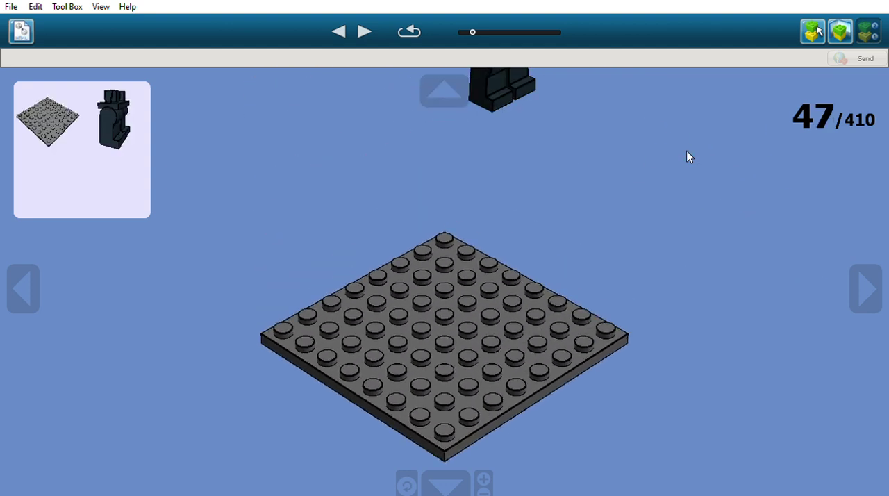
pyautogui.press('Right')
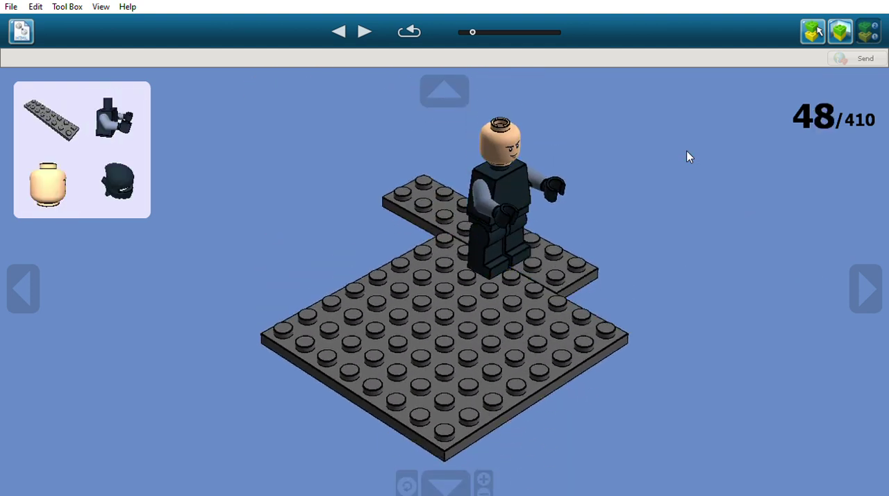
pyautogui.press('Right')
pyautogui.press('Right')
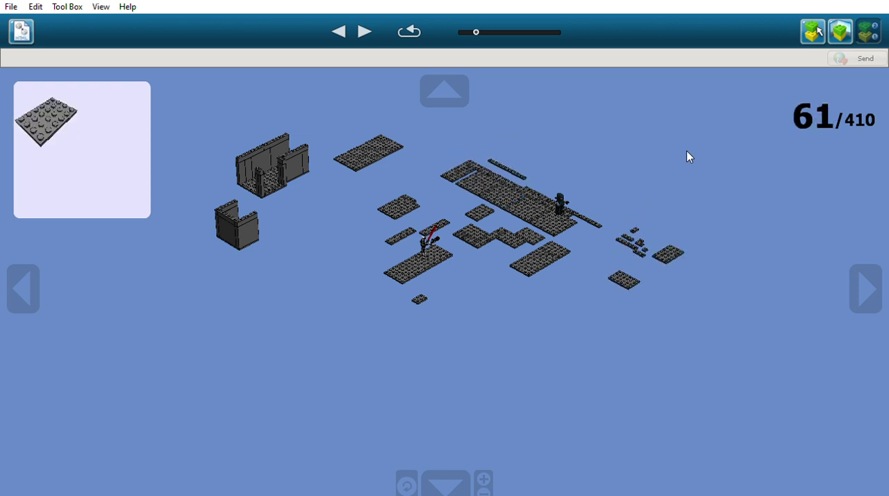
pyautogui.press('Right')
pyautogui.press('Right')
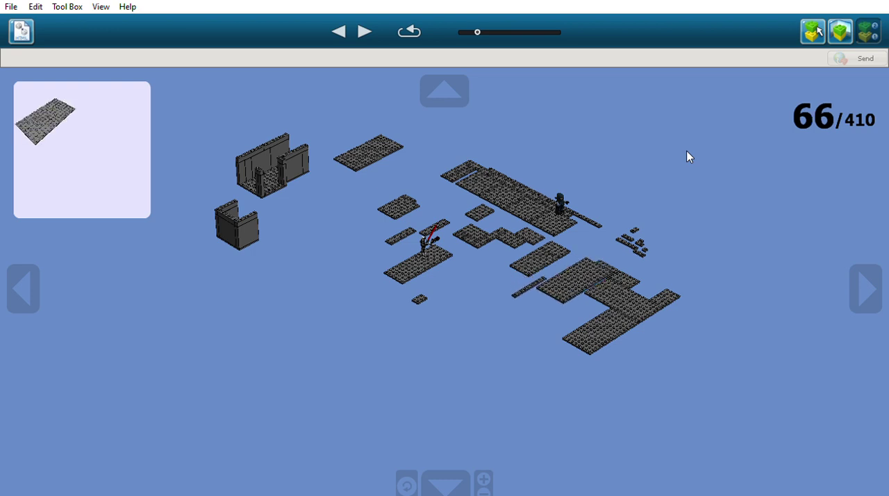
pyautogui.press('Right')
pyautogui.press('Right')
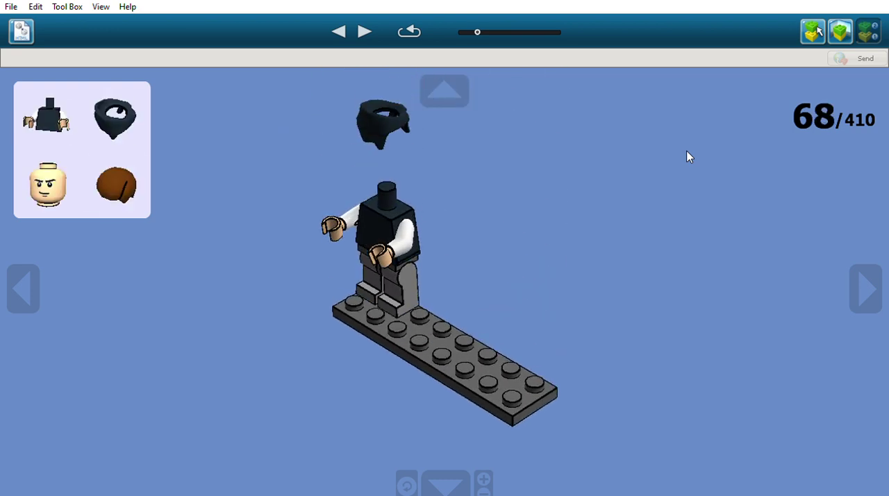
pyautogui.press('Right')
pyautogui.press('Right')
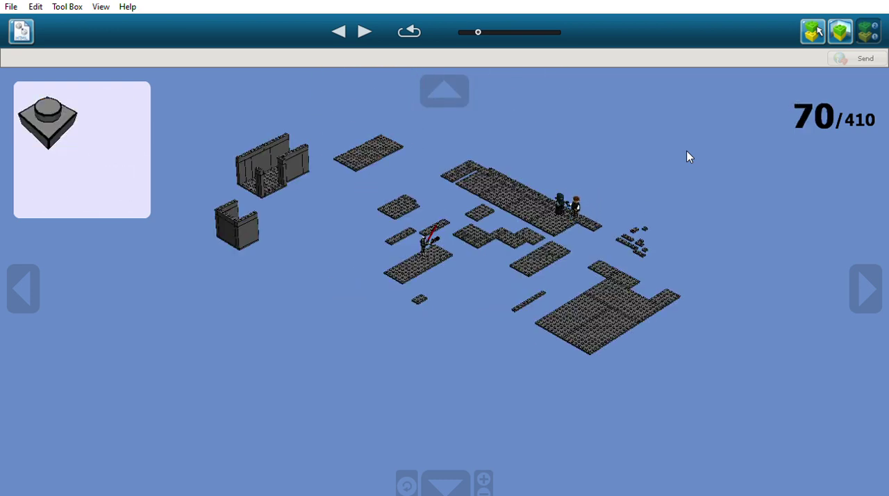
pyautogui.press('Right')
pyautogui.press('Right')
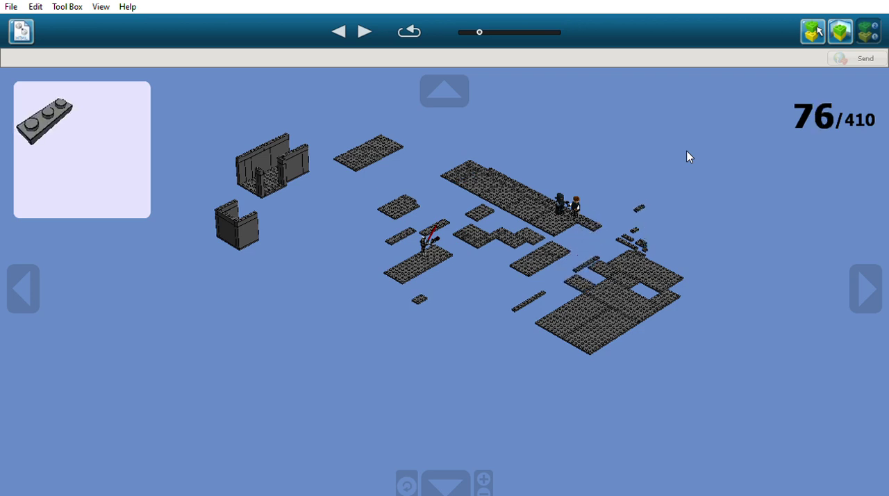
# Advance from step 81 to 94 through the green-legged figure, gun and helmet.
pyautogui.press('Right')
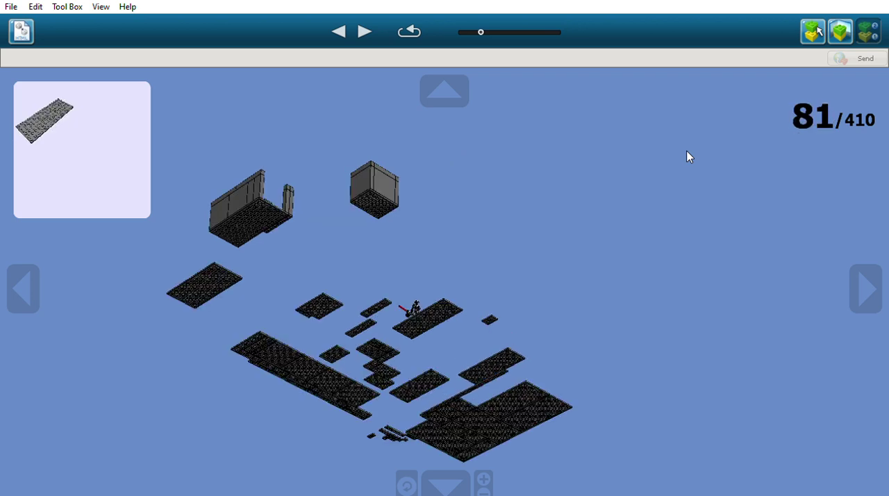
pyautogui.press('Right')
pyautogui.press('Right')
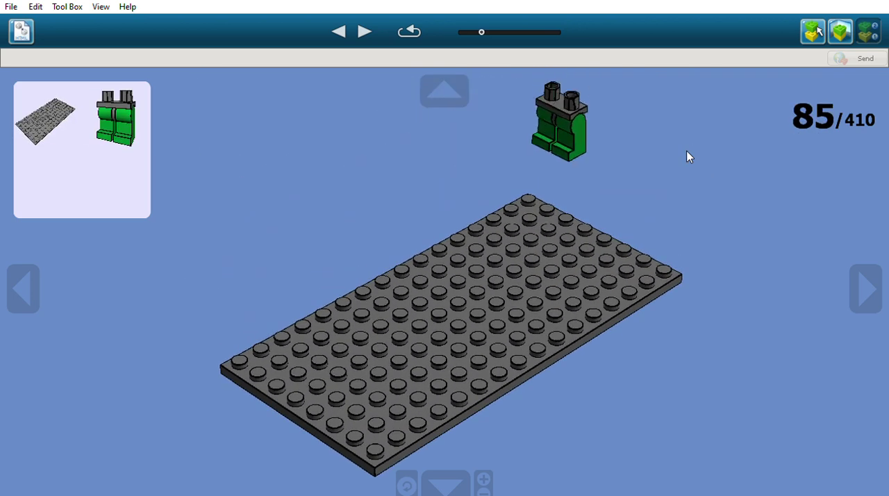
pyautogui.press('Right')
pyautogui.press('Right')
pyautogui.press('Right')
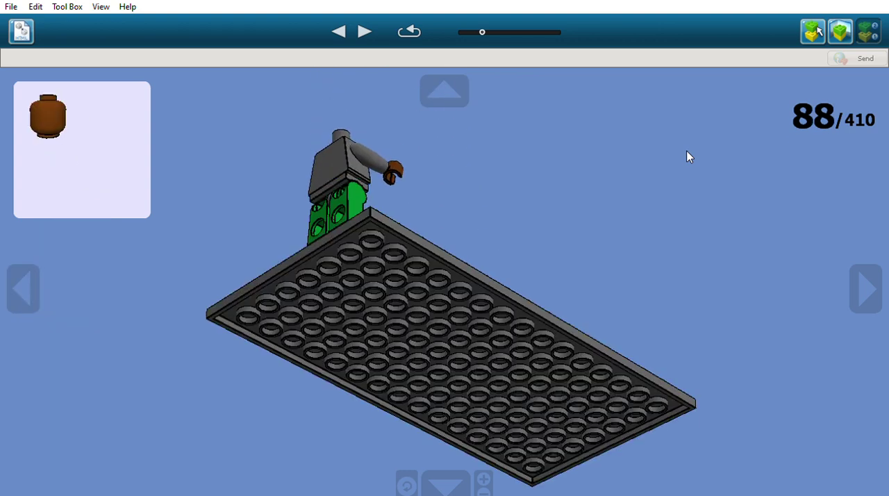
pyautogui.press('Right')
pyautogui.press('Right')
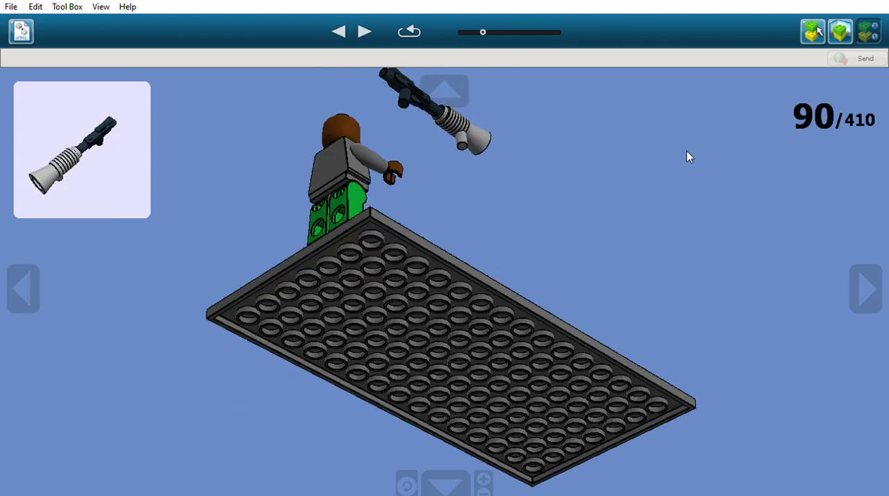
pyautogui.press('Right')
pyautogui.press('Right')
pyautogui.press('Right')
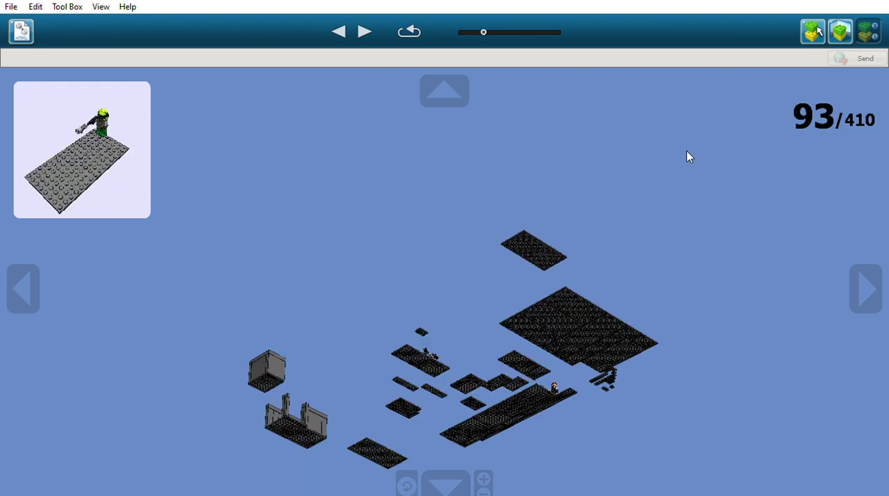
pyautogui.press('Right')
pyautogui.press('Right')
pyautogui.press('Right')
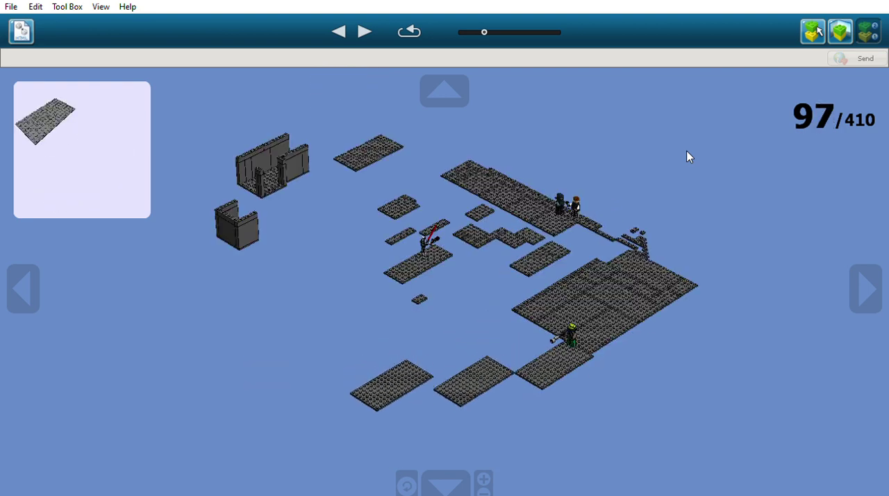
# Jump ahead to step 101 and continue through the wall-building steps past 107.
pyautogui.press('Right')
pyautogui.press('Right')
pyautogui.press('Right')
pyautogui.press('Right')
pyautogui.press('Right')
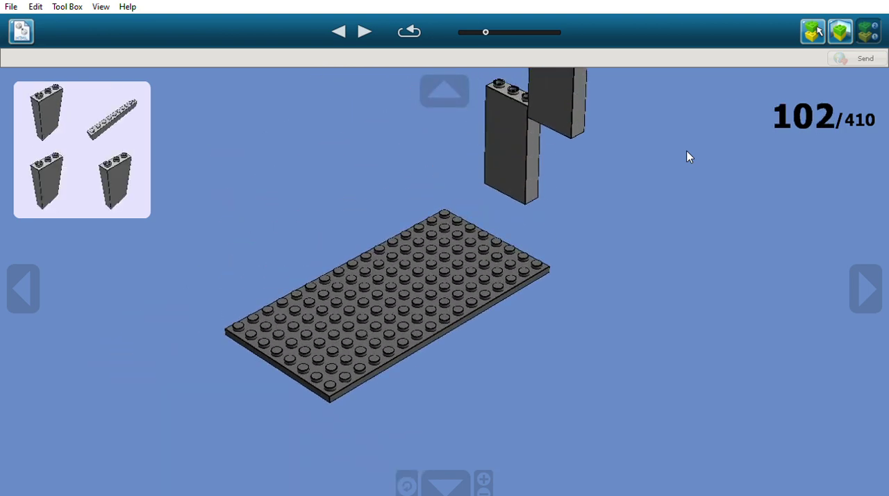
pyautogui.press('Right')
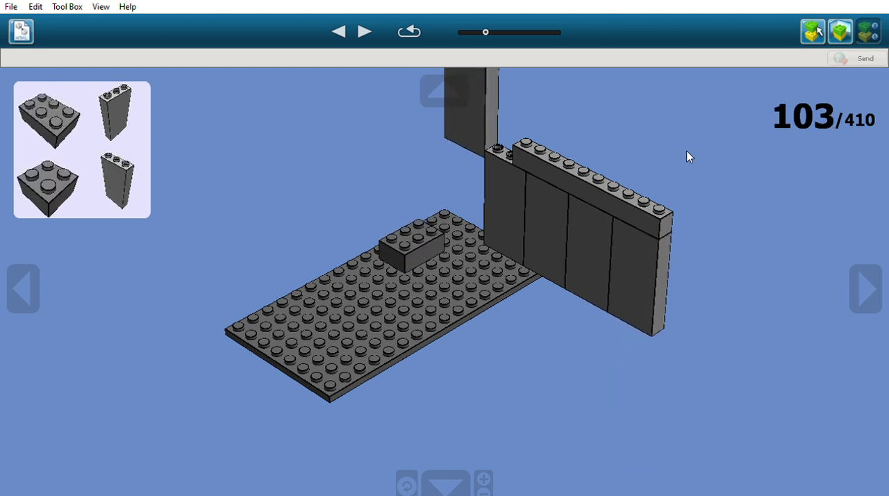
pyautogui.press('Right')
pyautogui.press('Right')
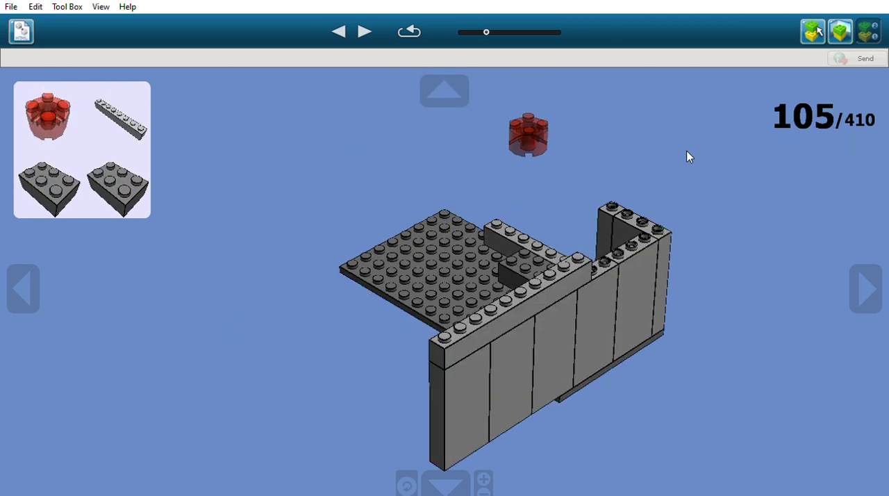
pyautogui.press('Right')
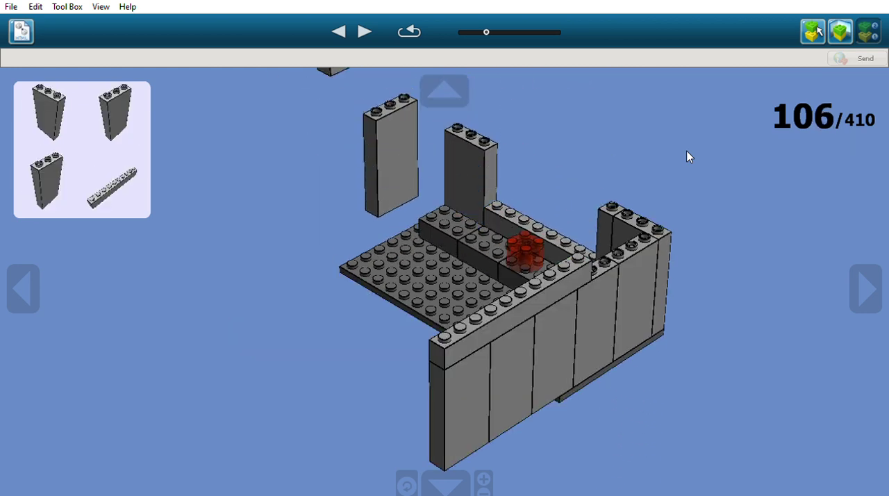
pyautogui.press('Right')
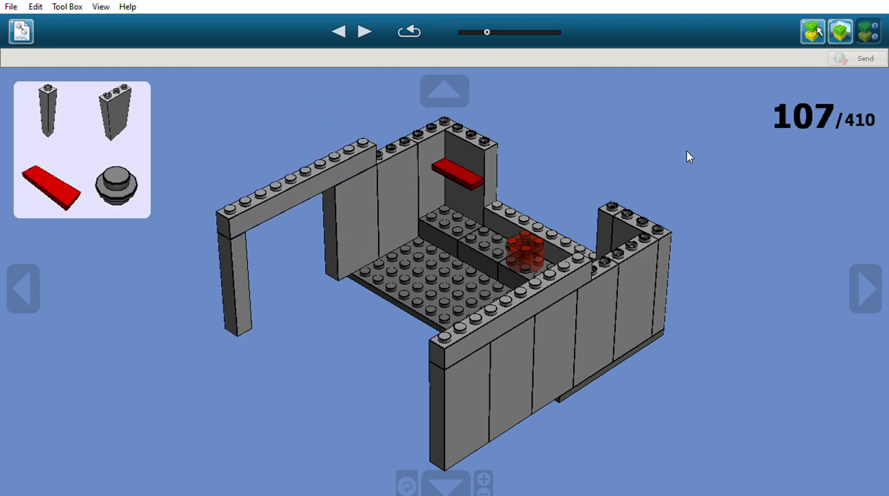
pyautogui.press('Right')
pyautogui.press('Right')
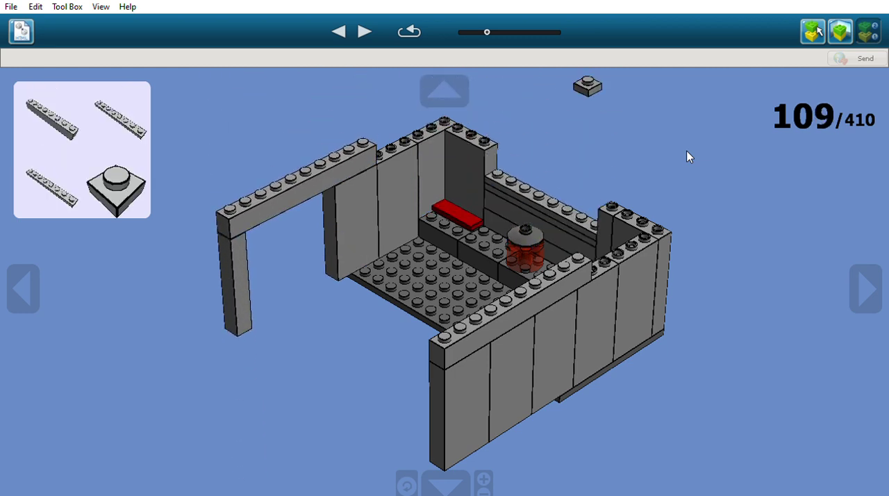
# Add more wall bricks and roof plates, reaching the whole-scene overview at step 123.
pyautogui.press('Right')
pyautogui.press('Right')
pyautogui.press('Right')
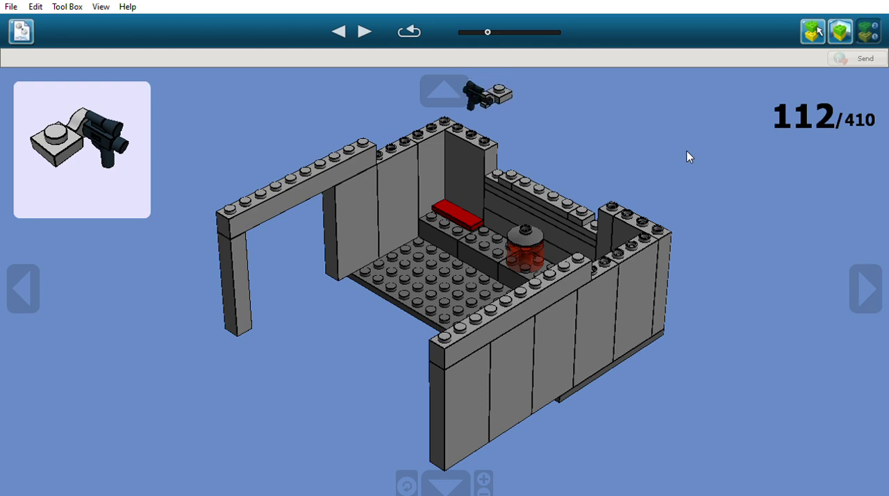
pyautogui.press('Right')
pyautogui.press('Right')
pyautogui.press('Right')
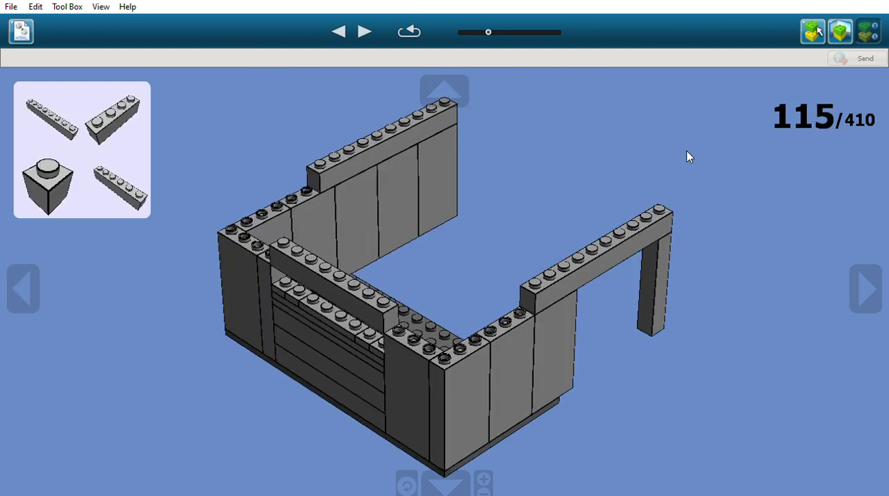
pyautogui.press('Right')
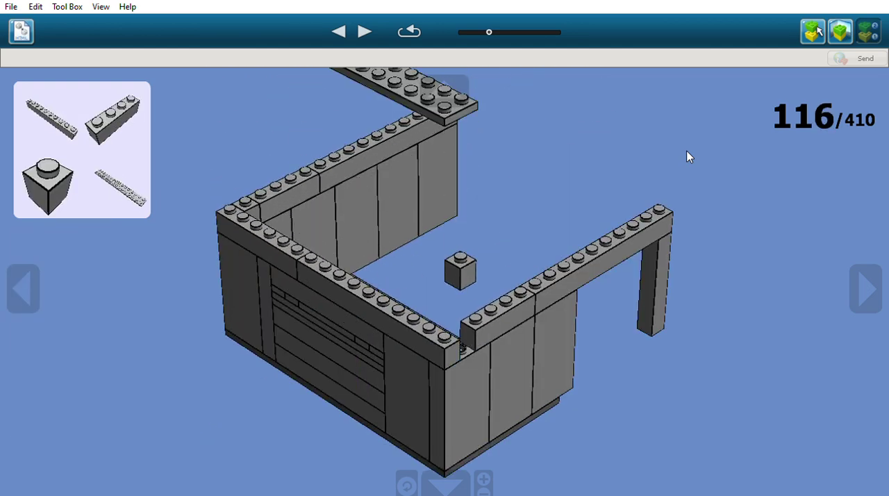
pyautogui.press('Right')
pyautogui.press('Right')
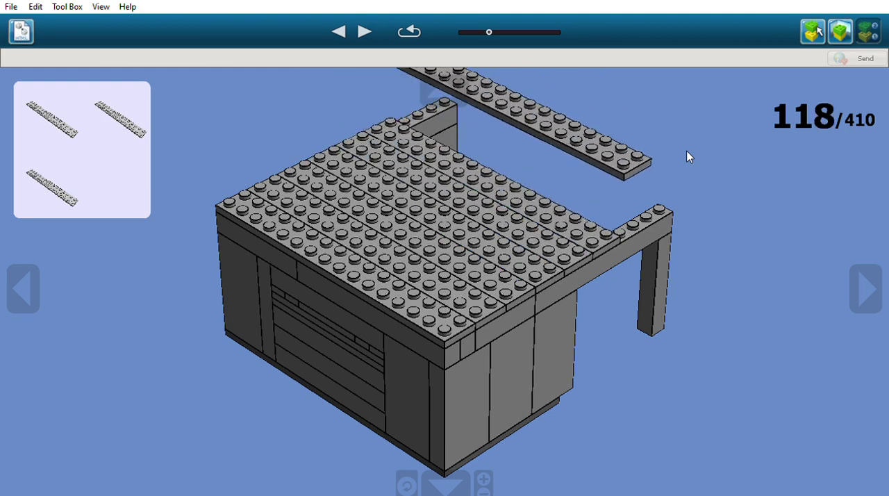
pyautogui.press('Right')
pyautogui.press('Right')
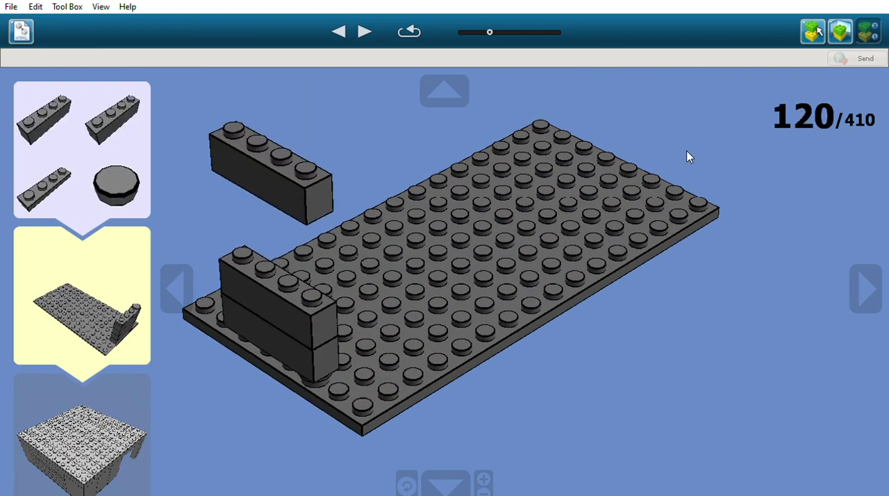
pyautogui.press('Right')
pyautogui.press('Right')
pyautogui.press('Right')
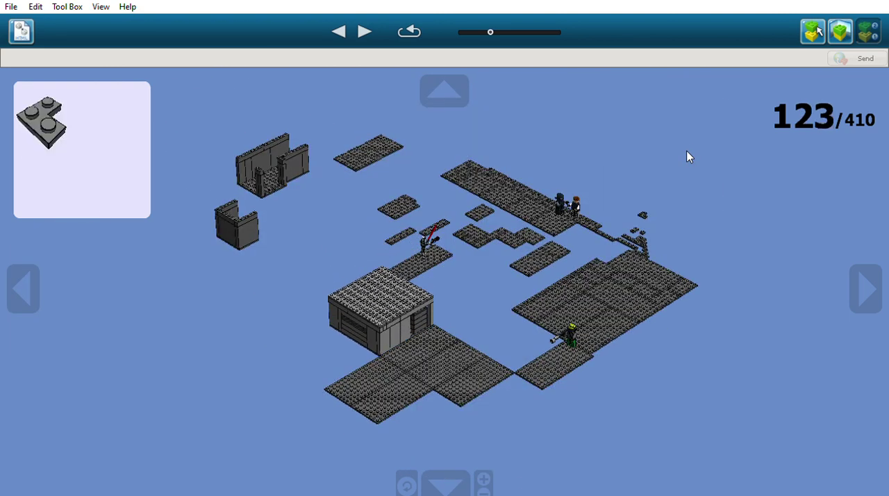
# Advance through the long-brick wall and droid post to step 142.
pyautogui.press('Right')
pyautogui.press('Right')
pyautogui.press('Right')
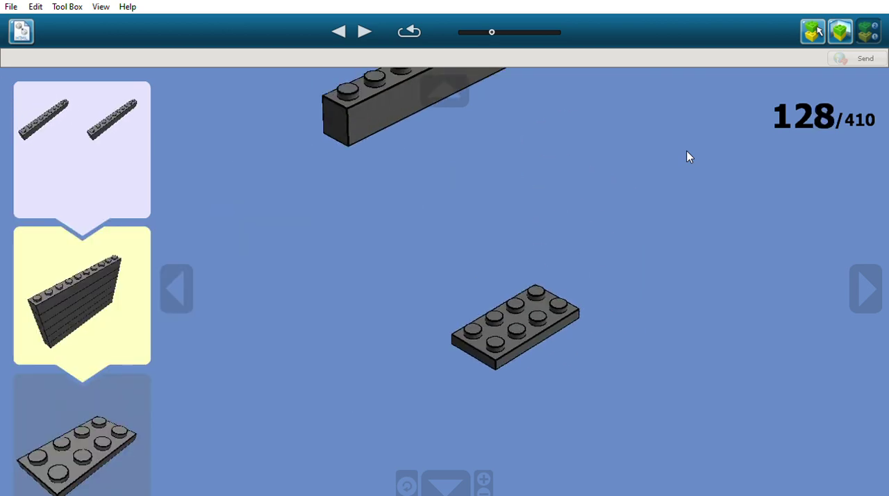
pyautogui.press('Right')
pyautogui.press('Right')
pyautogui.press('Right')
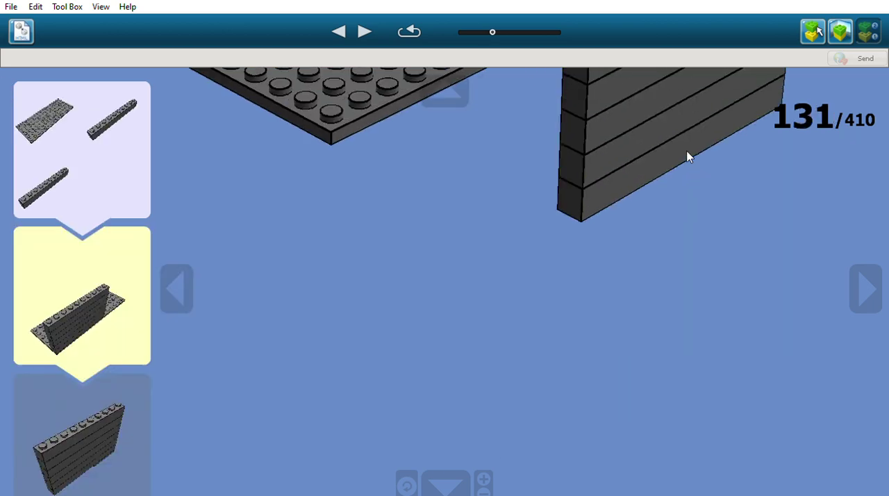
pyautogui.press('Right')
pyautogui.press('Right')
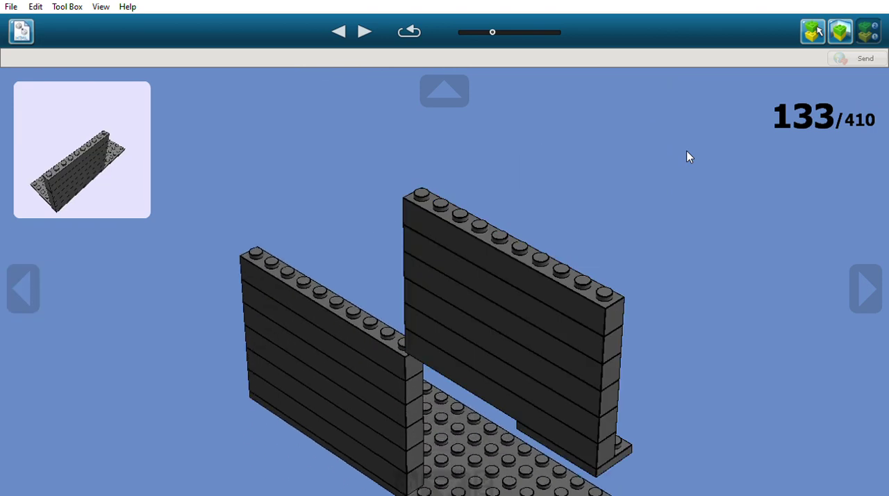
pyautogui.press('Right')
pyautogui.press('Right')
pyautogui.press('Right')
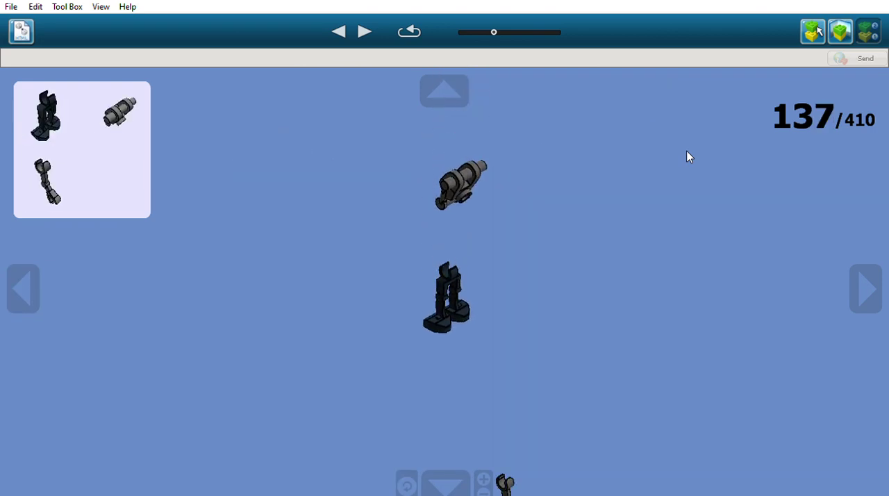
pyautogui.press('Right')
pyautogui.press('Right')
pyautogui.press('Right')
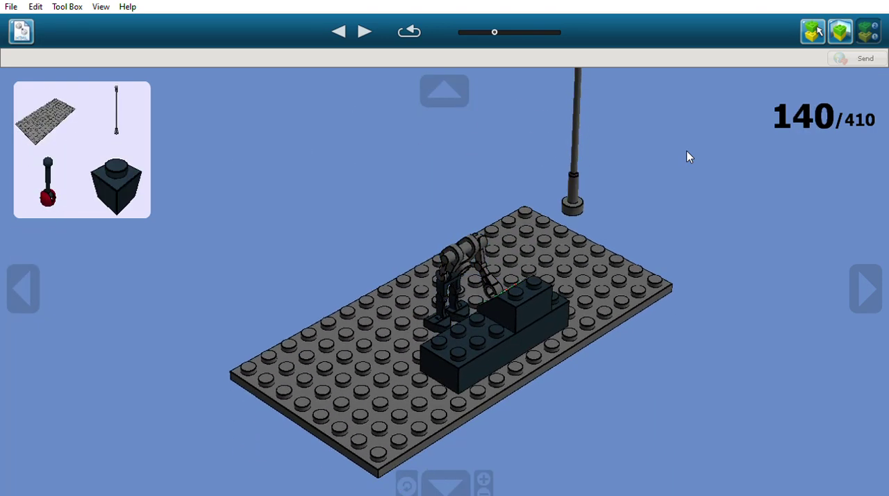
pyautogui.press('Right')
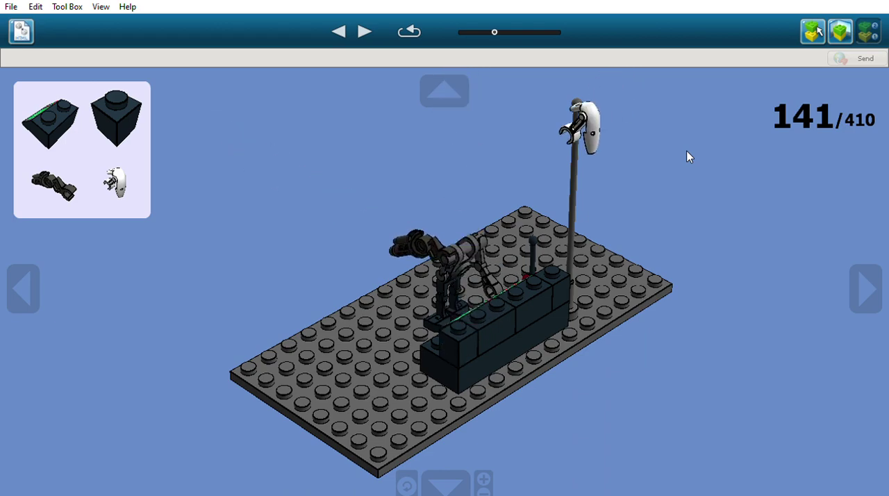
pyautogui.press('Right')
pyautogui.press('Right')
pyautogui.press('Left')
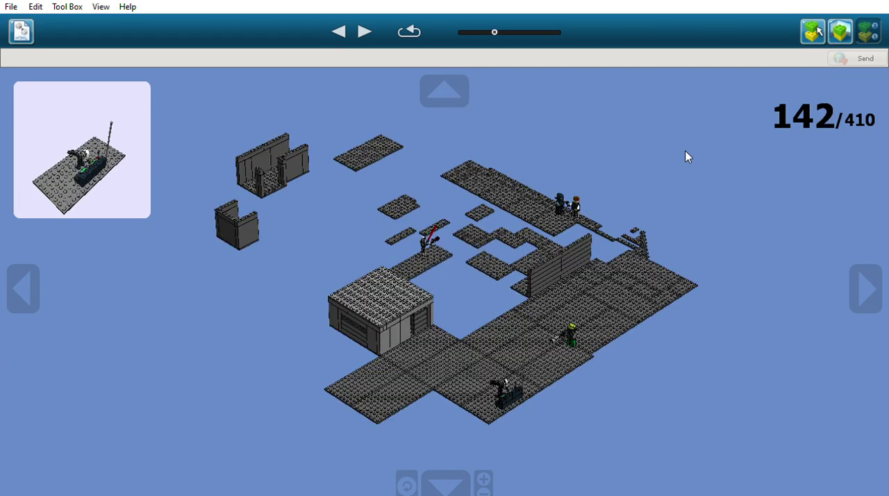
# Orbit the scene to a side elevation and swing around the battle droids.
pyautogui.moveTo(686, 157); pyautogui.dragTo(672, 111, button='right')
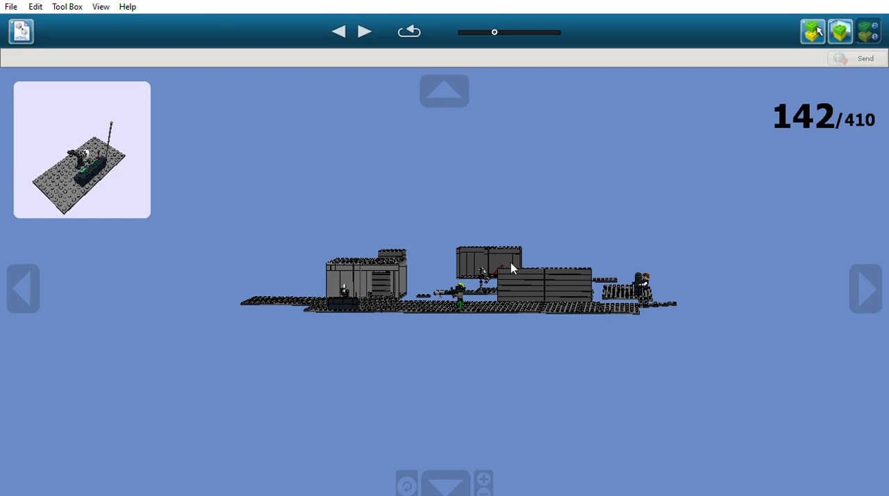
pyautogui.scroll(2, 486, 460)
pyautogui.scroll(3, 487, 462)
pyautogui.scroll(3, 486, 462)
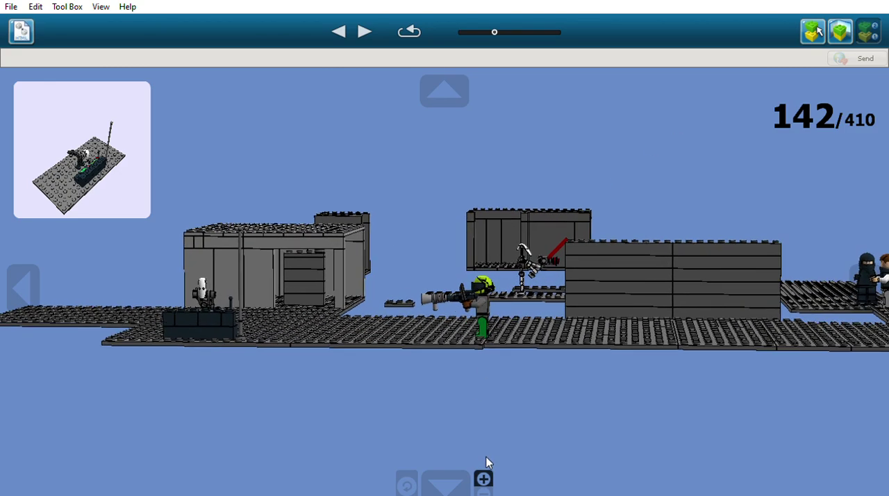
pyautogui.scroll(2, 372, 361)
pyautogui.moveTo(371, 361)
pyautogui.mouseDown(button='right')
pyautogui.moveTo(447, 361)
pyautogui.moveTo(456, 382)
pyautogui.mouseUp(button='right')
pyautogui.scroll(2, 476, 470)
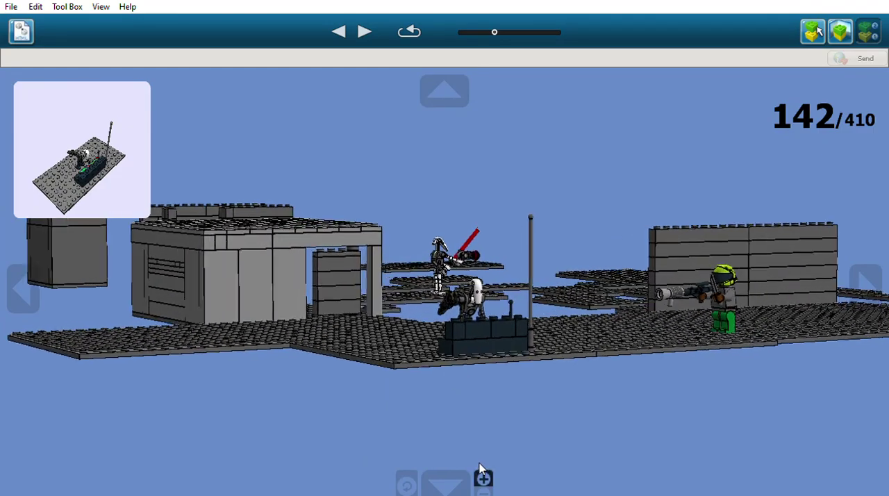
pyautogui.scroll(2, 478, 470)
pyautogui.scroll(2, 479, 470)
pyautogui.scroll(3, 481, 471)
pyautogui.scroll(2, 479, 468)
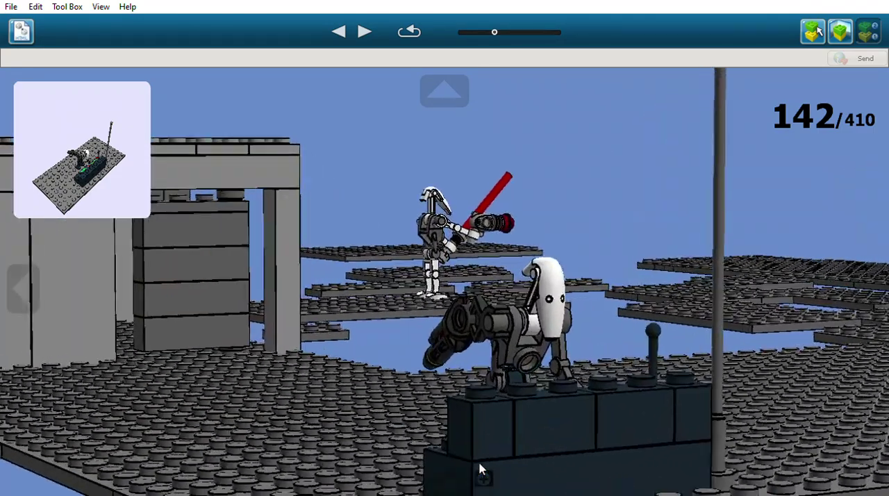
pyautogui.scroll(2, 477, 461)
pyautogui.moveTo(493, 380)
pyautogui.mouseDown(button='right')
pyautogui.moveTo(472, 377)
pyautogui.moveTo(486, 377)
pyautogui.moveTo(445, 399)
pyautogui.moveTo(259, 448)
pyautogui.mouseUp(button='right')
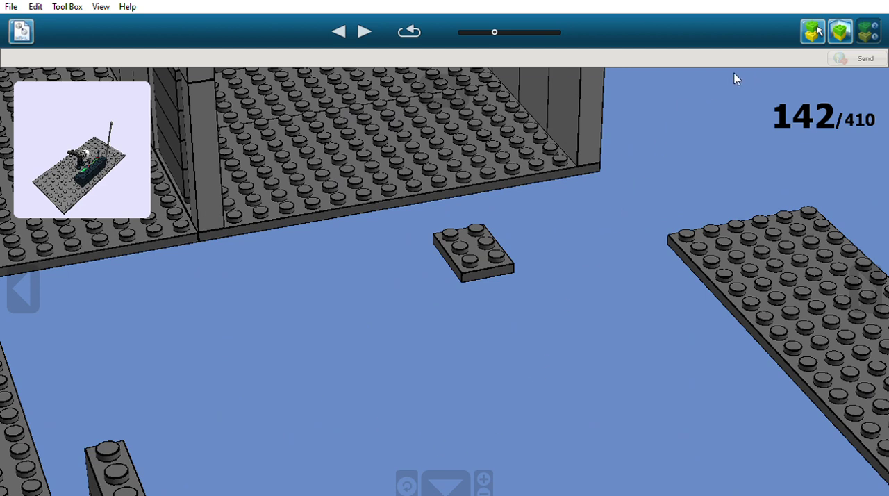
# Stack grey bricks into walls with a corner brick, up to the long-brick wall section.
pyautogui.press('Right')
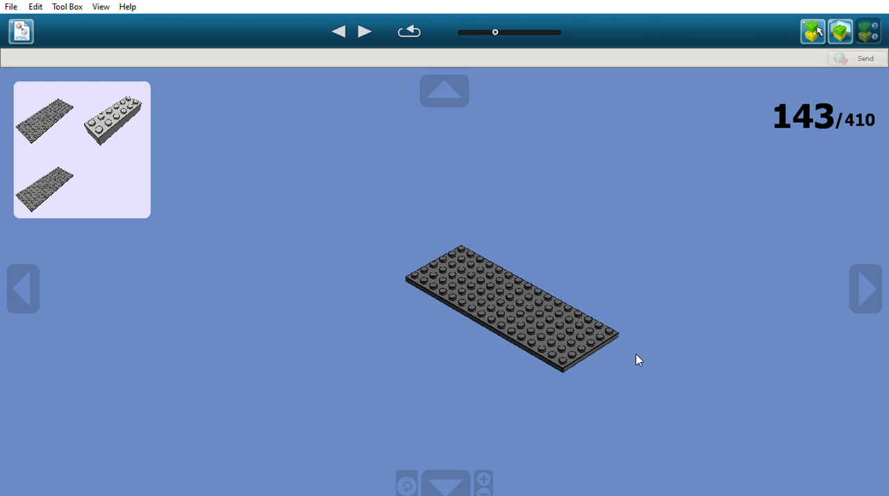
pyautogui.press('Right')
pyautogui.press('Right')
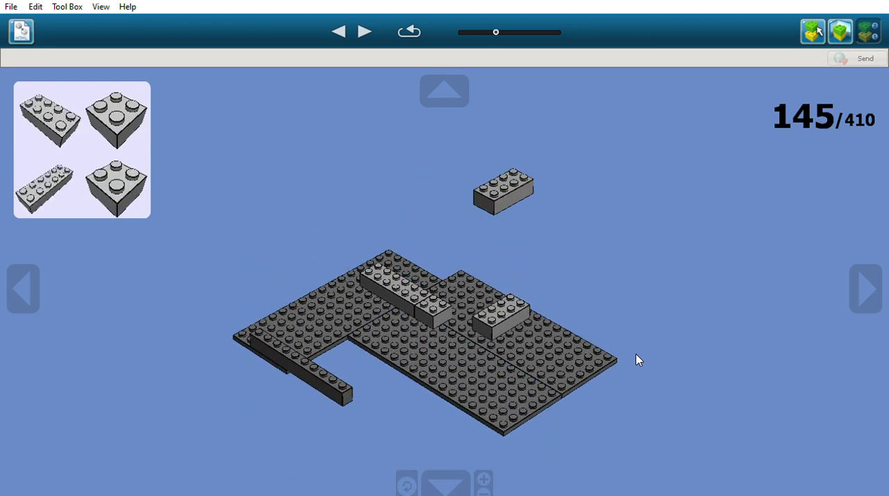
pyautogui.press('Right')
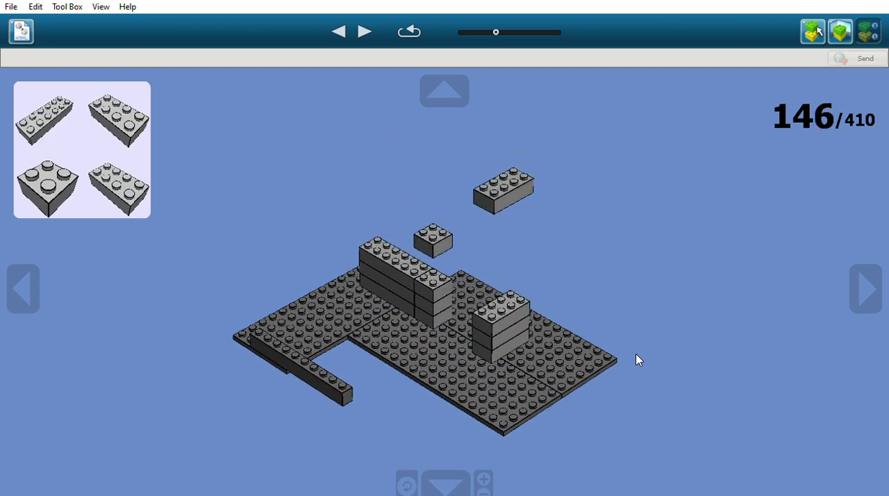
pyautogui.press('Right')
pyautogui.press('Right')
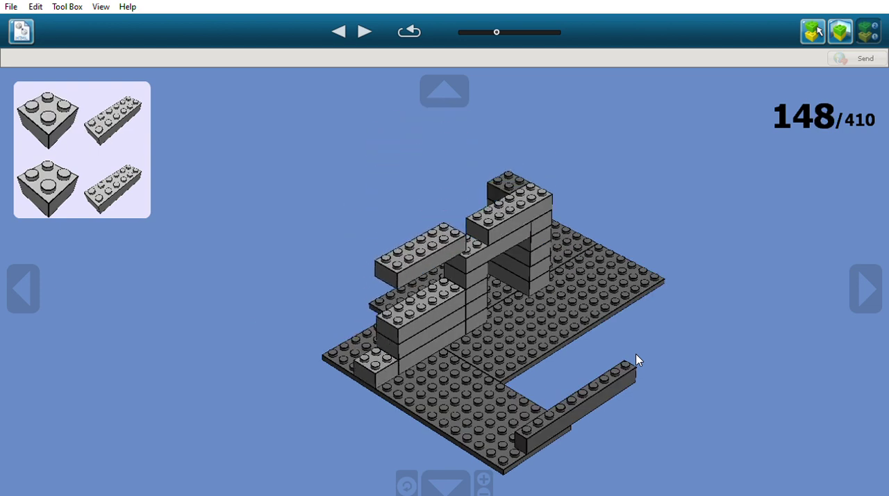
pyautogui.press('Right')
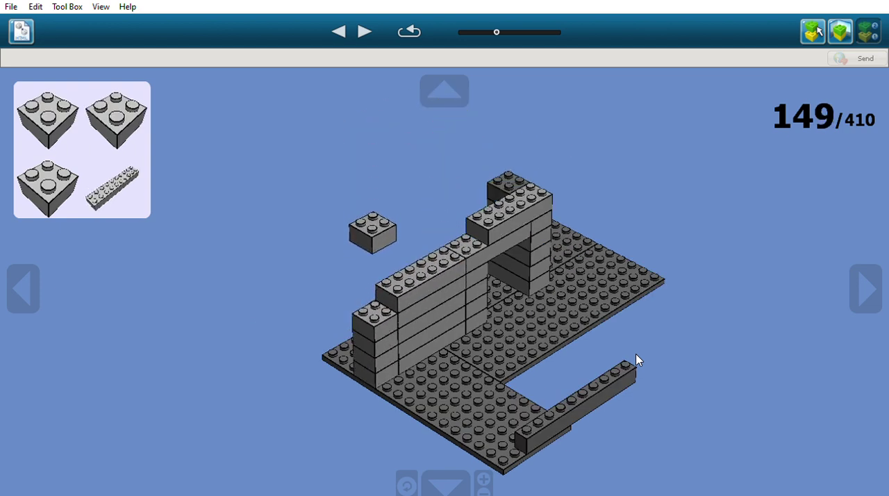
pyautogui.press('Right')
pyautogui.press('Right')
pyautogui.press('Right')
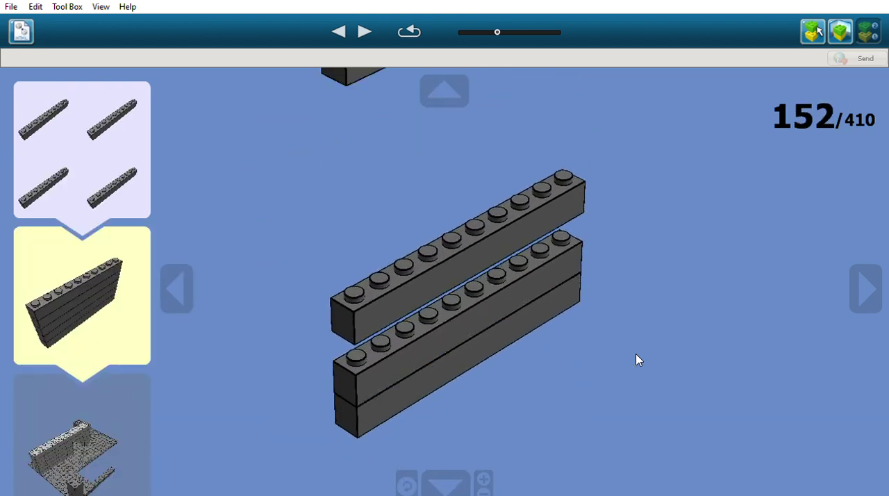
# Add long bricks, a pillar, plates and the cannon minifigure, reaching step 167.
pyautogui.press('Right')
pyautogui.press('Right')
pyautogui.press('Right')
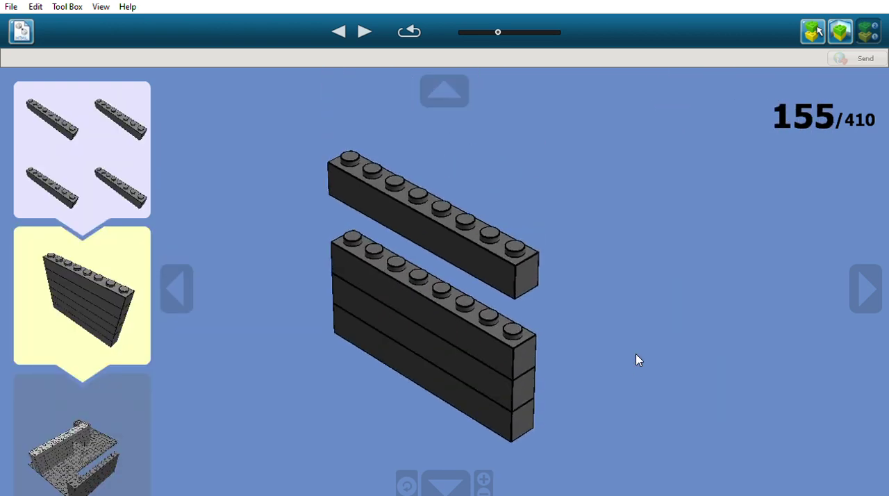
pyautogui.press('Right')
pyautogui.press('Right')
pyautogui.press('Right')
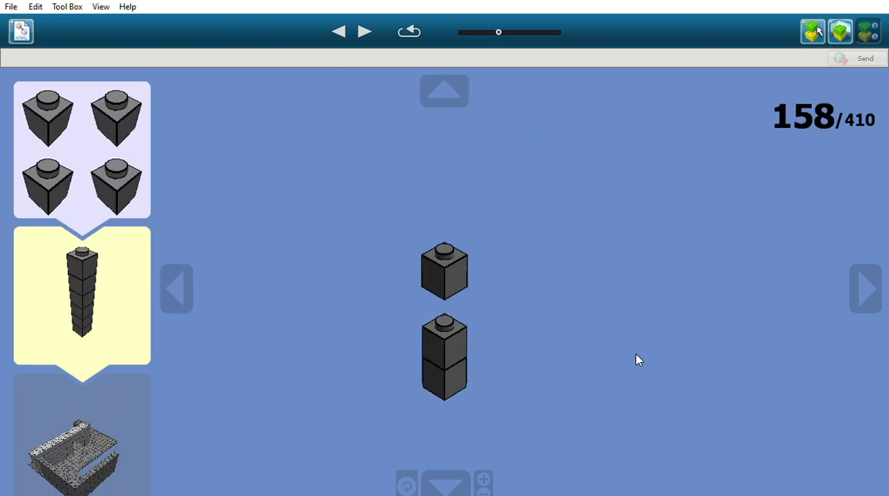
pyautogui.press('Right')
pyautogui.press('Right')
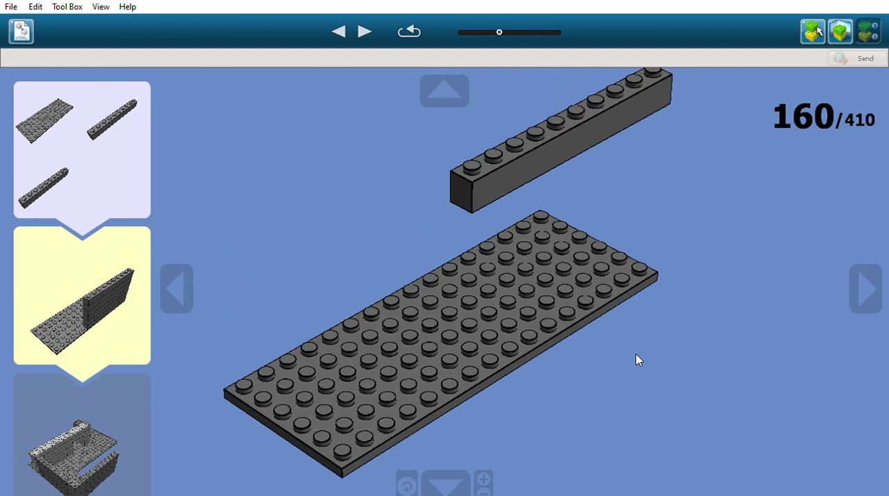
pyautogui.press('Right')
pyautogui.press('Right')
pyautogui.press('Right')
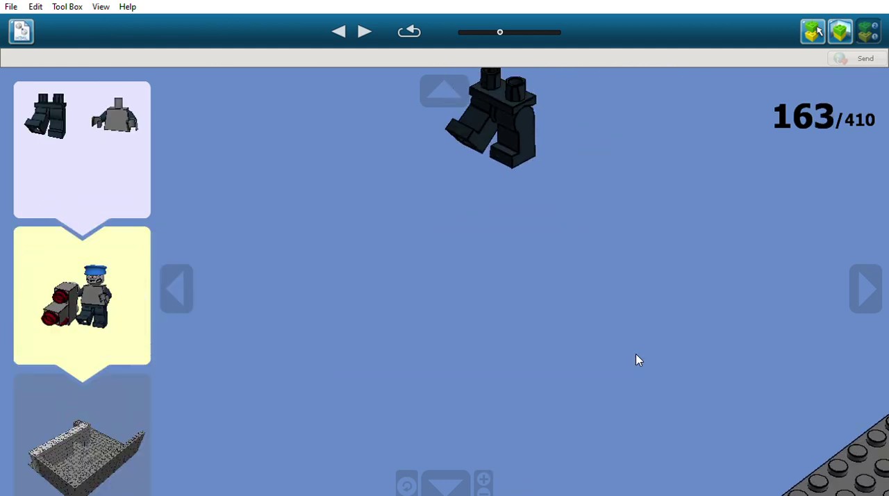
pyautogui.press('Right')
pyautogui.press('Right')
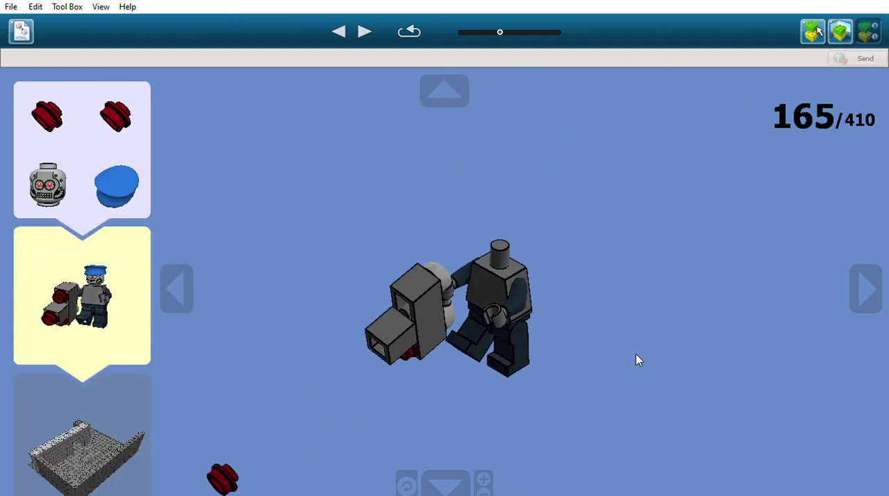
pyautogui.press('Right')
pyautogui.press('Right')
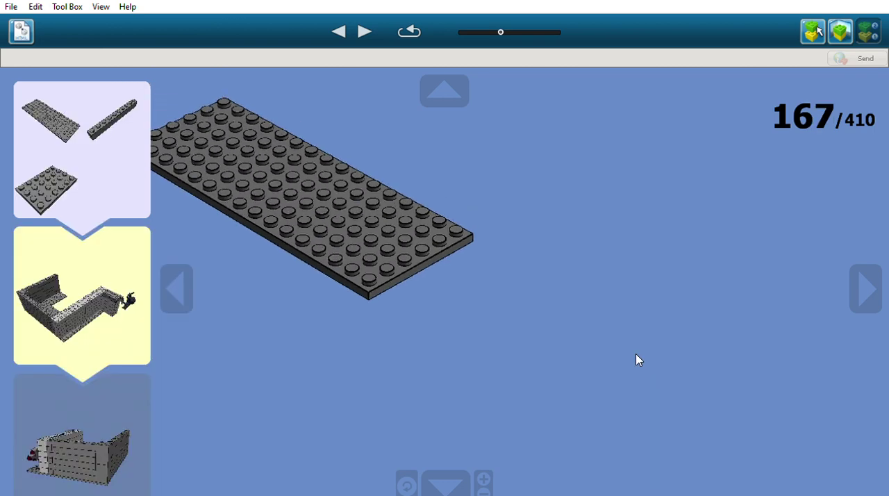
# Step from 167 to 185 through wall bricks, 2x4 bricks, hinges and the red-black figure's start.
pyautogui.press('Right')
pyautogui.press('Right')
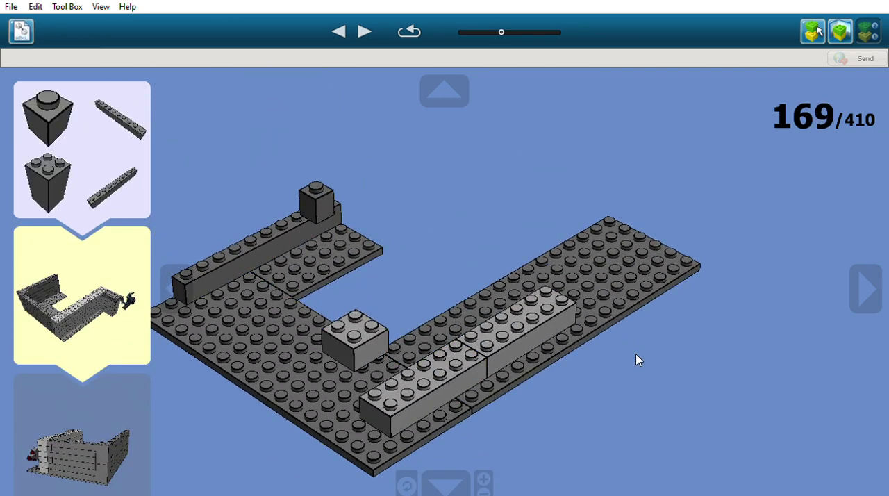
pyautogui.press('Right')
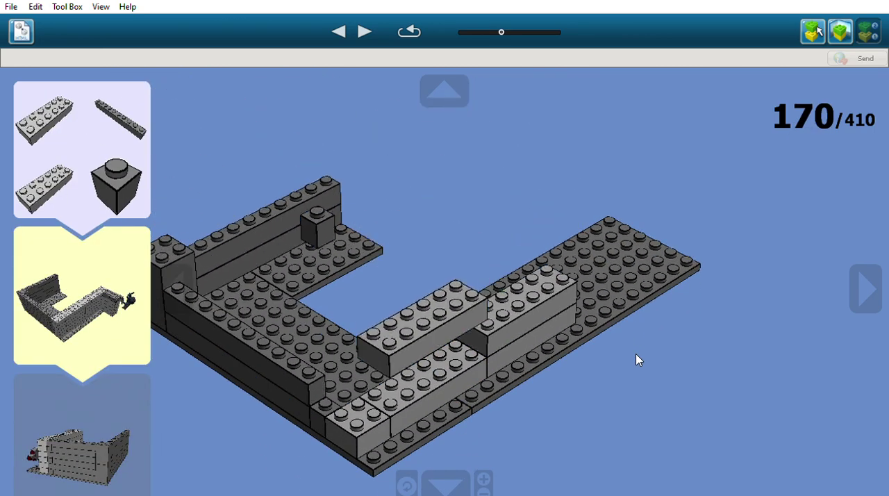
pyautogui.press('Right')
pyautogui.press('Right')
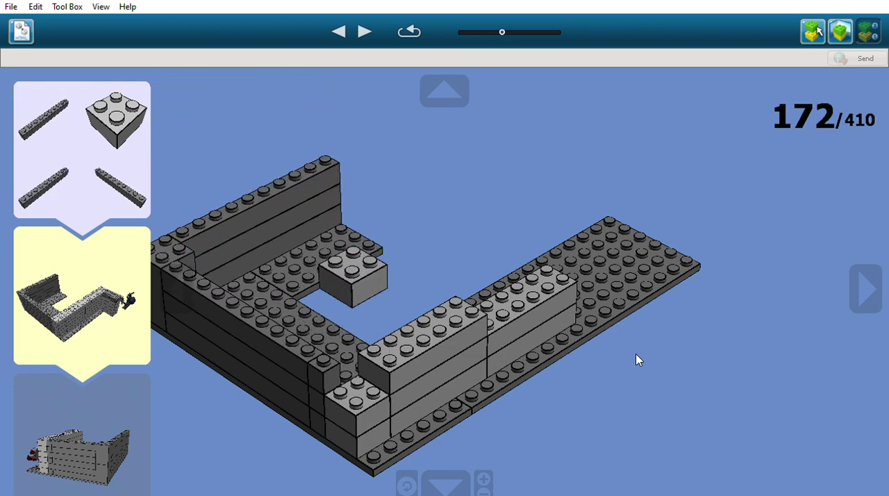
pyautogui.press('Right')
pyautogui.press('Right')
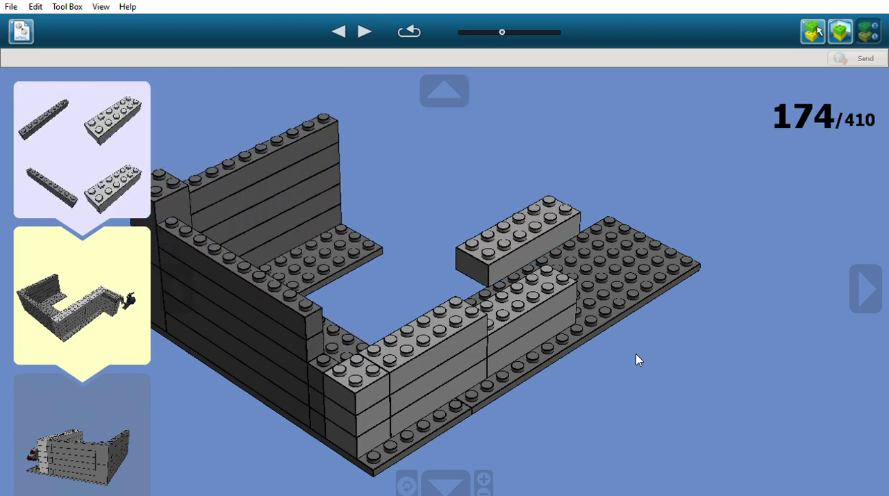
pyautogui.press('Right')
pyautogui.press('Right')
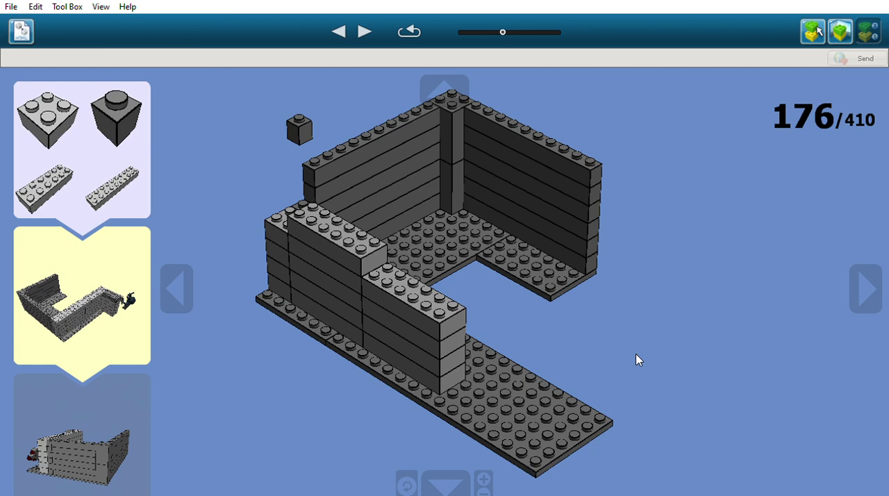
pyautogui.press('Right')
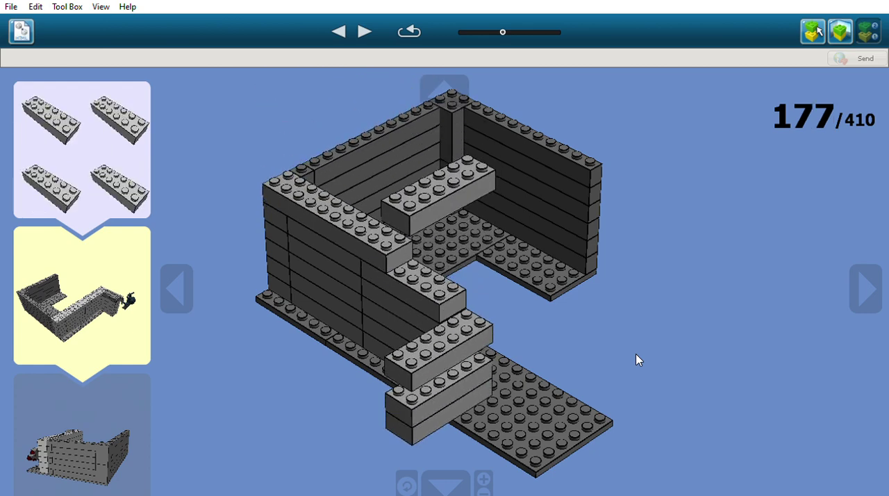
pyautogui.press('Right')
pyautogui.press('Right')
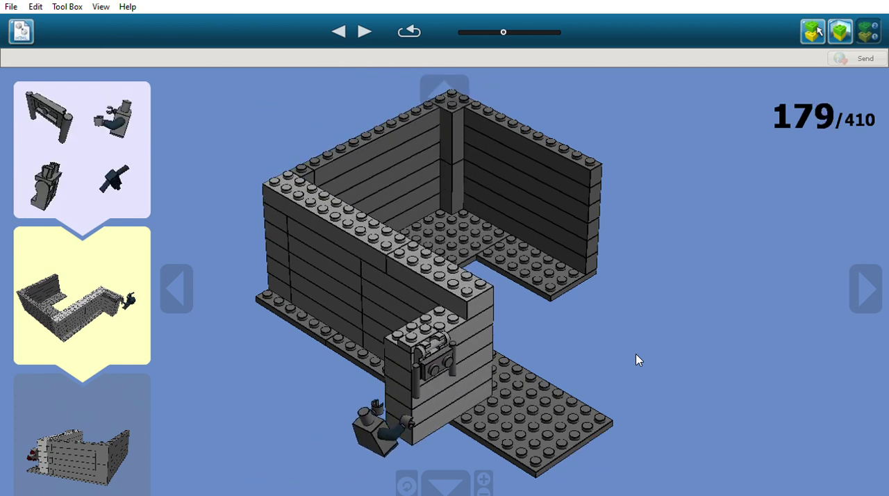
pyautogui.press('Right')
pyautogui.press('Right')
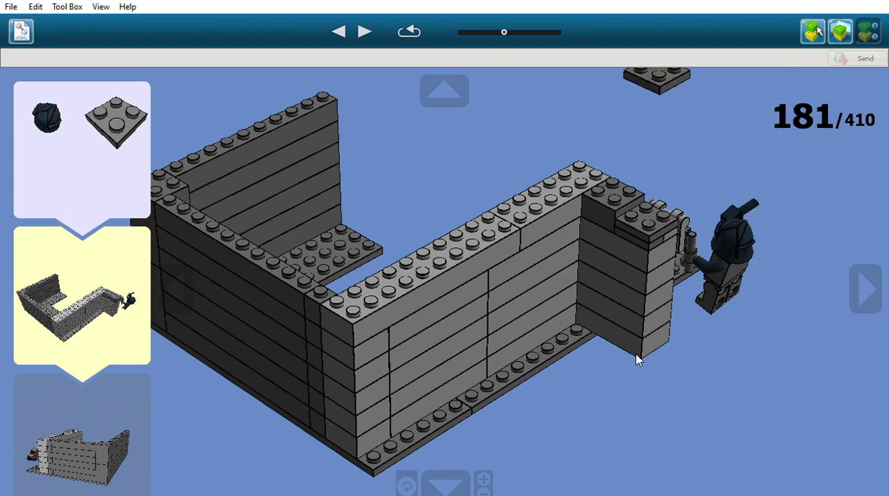
pyautogui.press('Right')
pyautogui.press('Right')
pyautogui.press('Right')
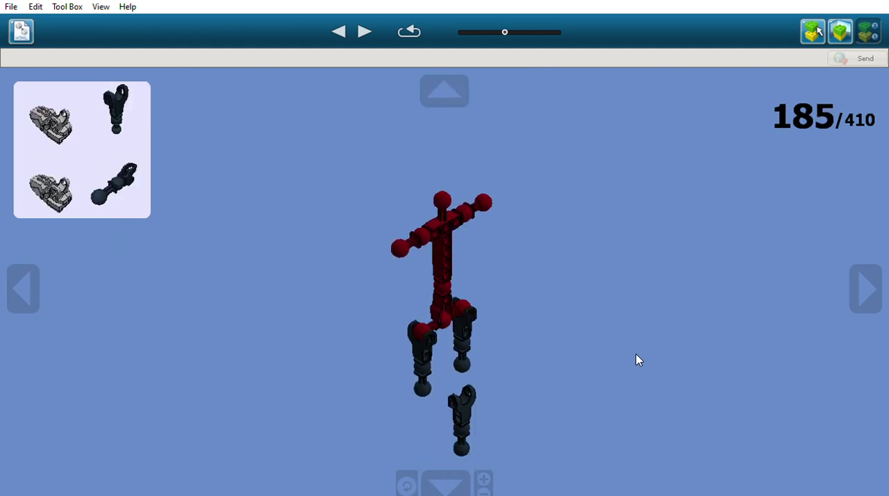
# Finish the figure's limbs and begin the round tower with quarter-round plates.
pyautogui.press('Right')
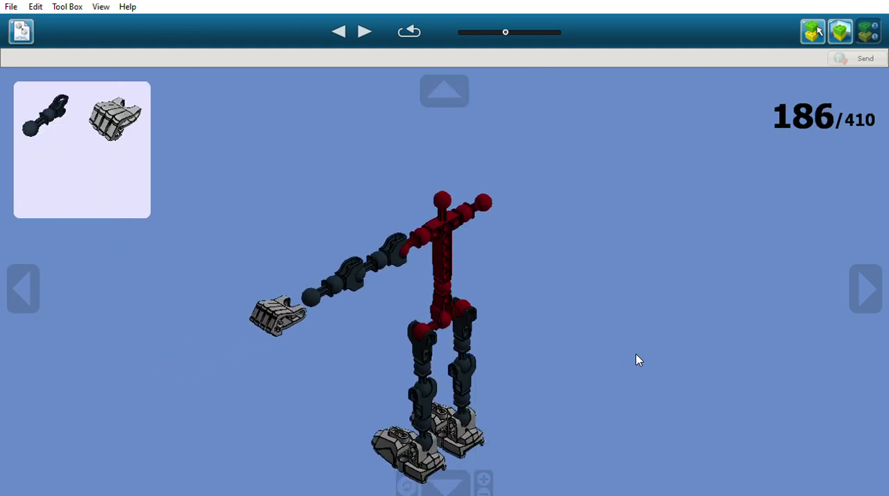
pyautogui.press('Right')
pyautogui.press('Right')
pyautogui.press('Right')
pyautogui.press('Right')
pyautogui.press('Right')
pyautogui.press('Right')
pyautogui.press('Right')
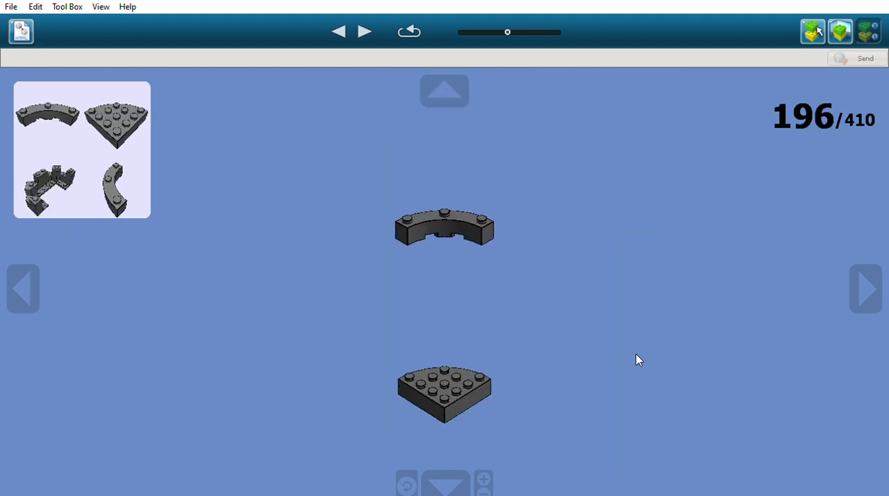
pyautogui.press('Right')
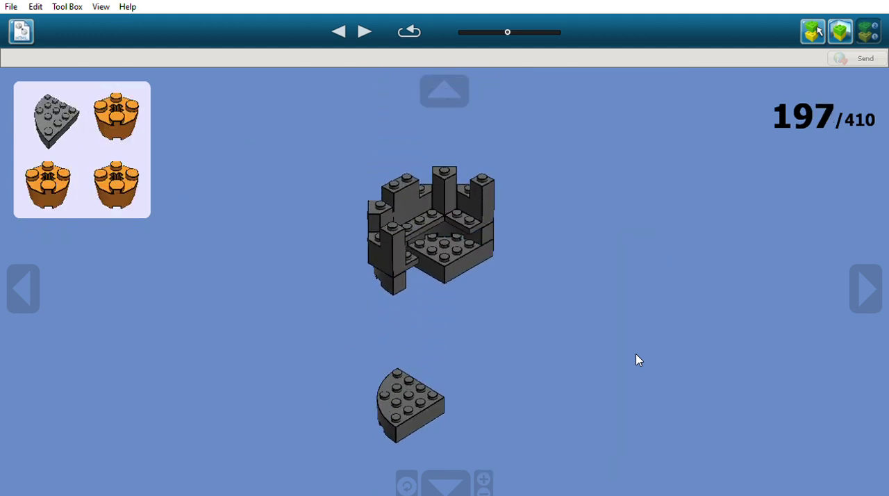
pyautogui.press('Right')
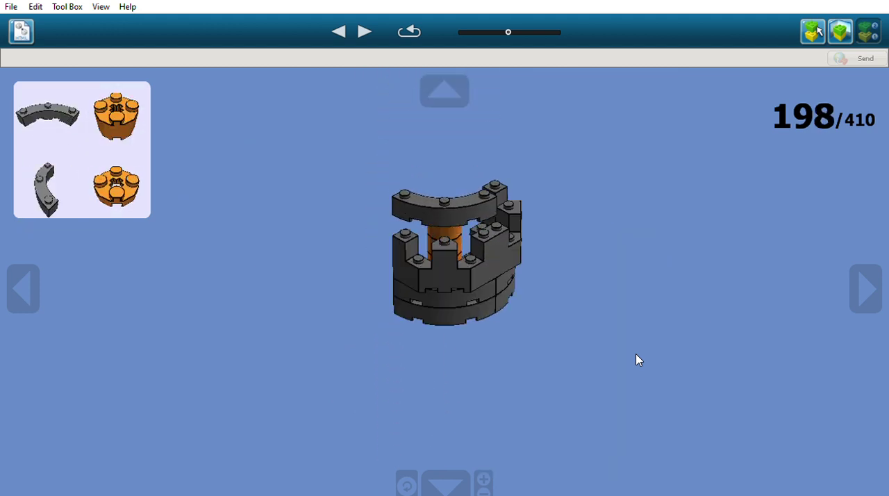
pyautogui.press('Right')
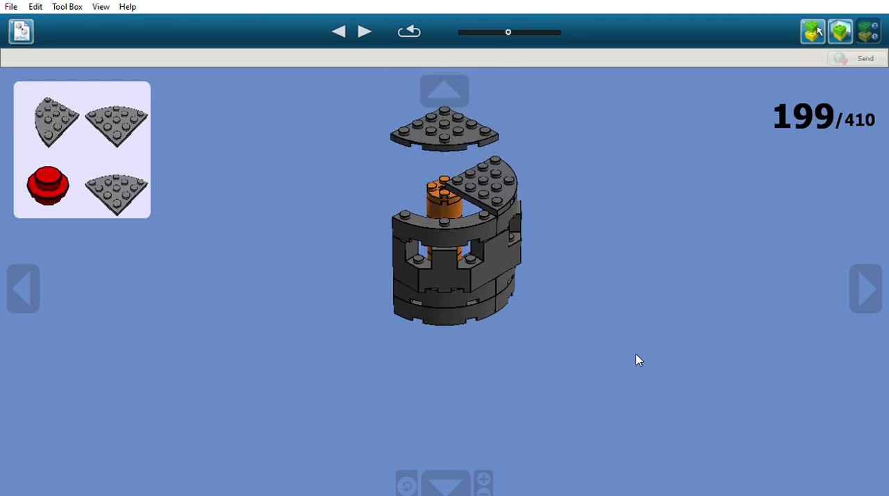
# Stack curved brick layers into the dome tower, reaching step 209.
pyautogui.press('Right')
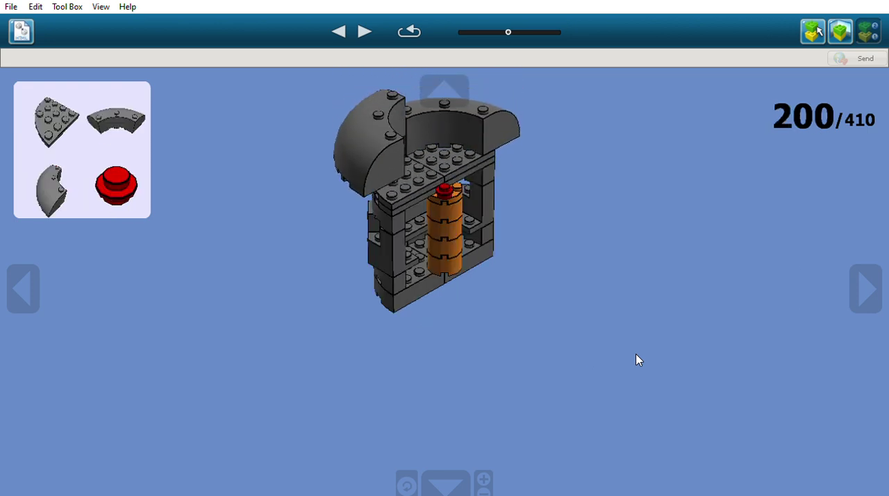
pyautogui.press('Right')
pyautogui.press('Right')
pyautogui.press('Right')
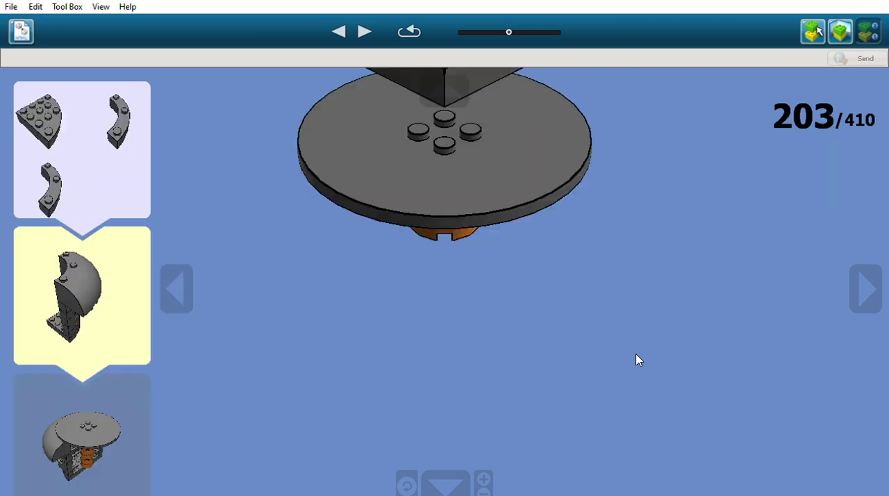
pyautogui.press('Right')
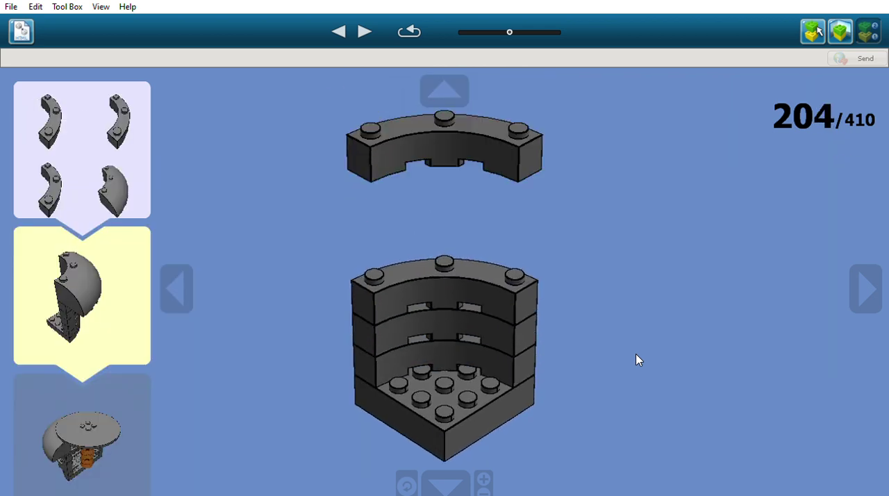
pyautogui.press('Right')
pyautogui.press('Right')
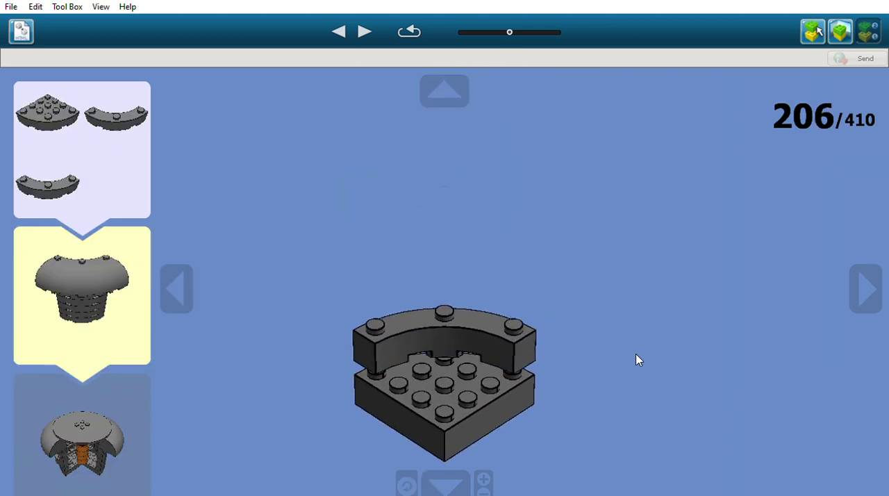
pyautogui.press('Right')
pyautogui.press('Right')
pyautogui.press('Right')
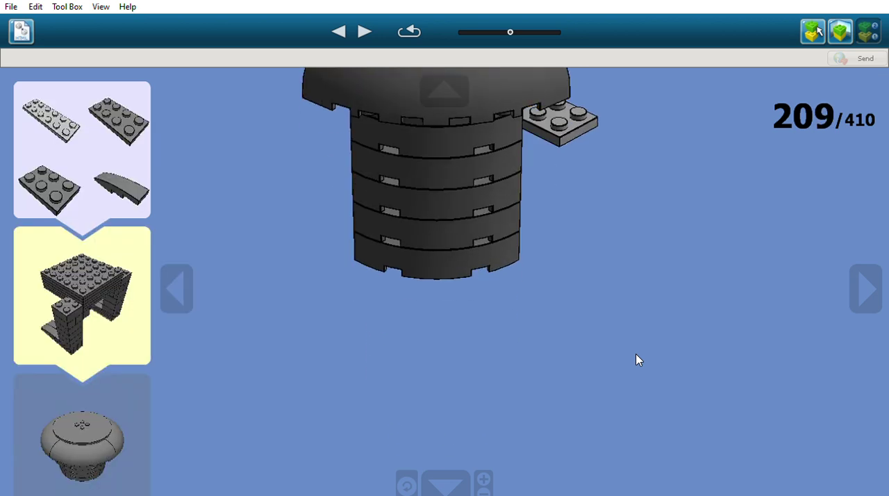
# Build the tower's grey arched stand and set the tower on it, reaching step 220.
pyautogui.press('Right')
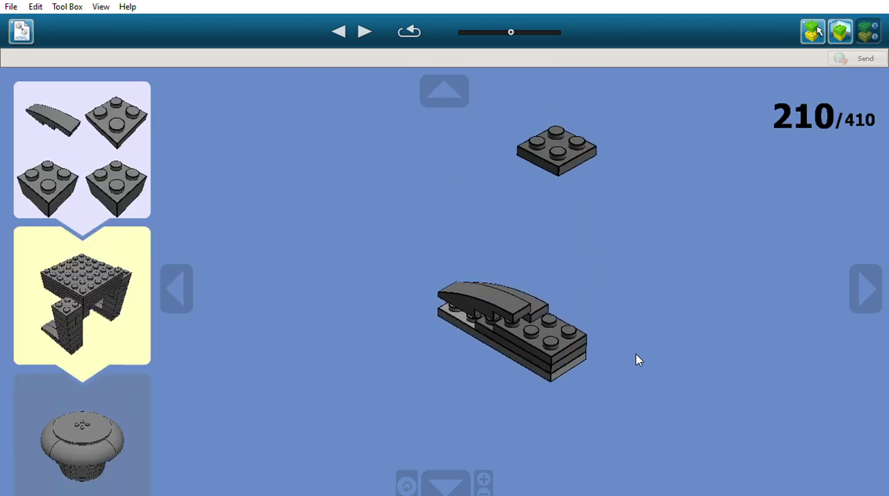
pyautogui.press('Right')
pyautogui.press('Right')
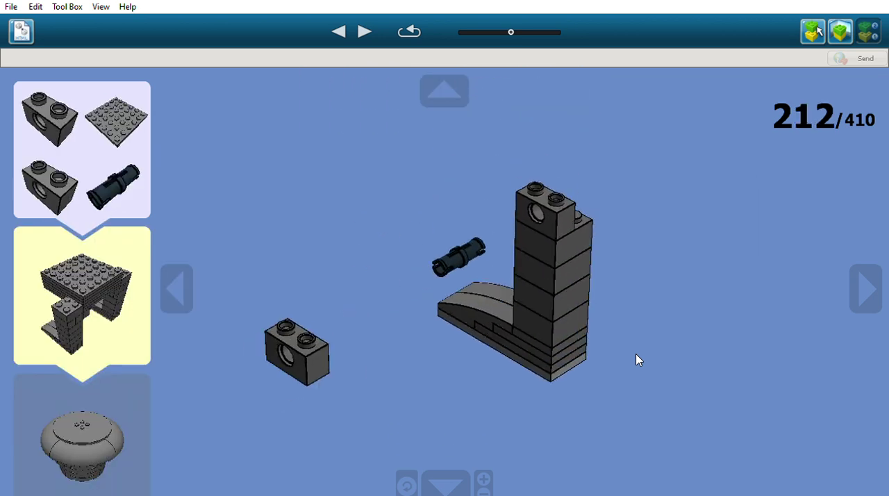
pyautogui.press('Right')
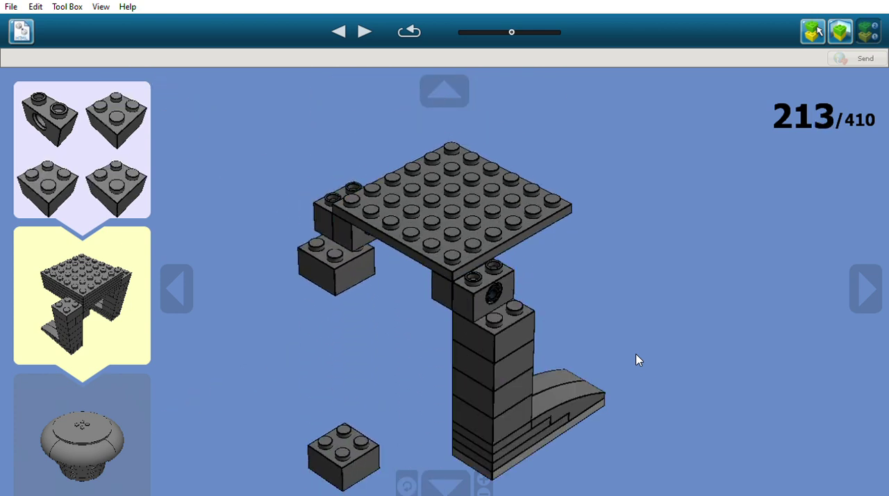
pyautogui.press('Right')
pyautogui.press('Right')
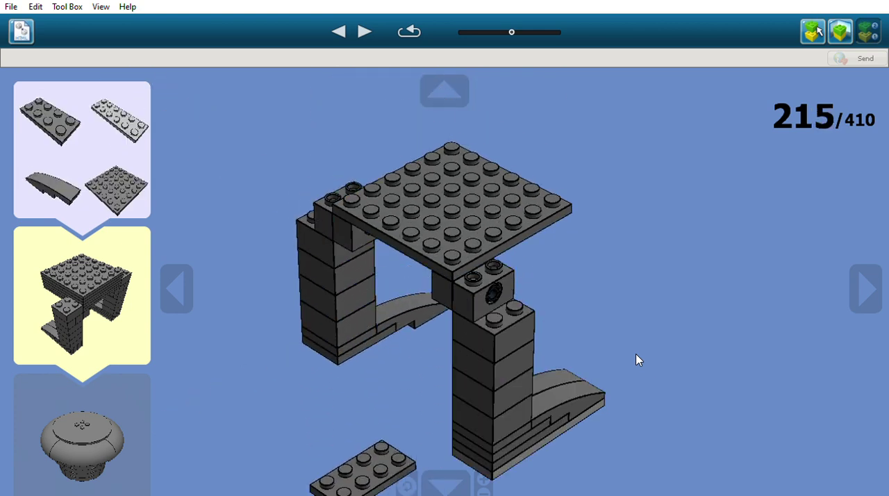
pyautogui.press('Right')
pyautogui.press('Right')
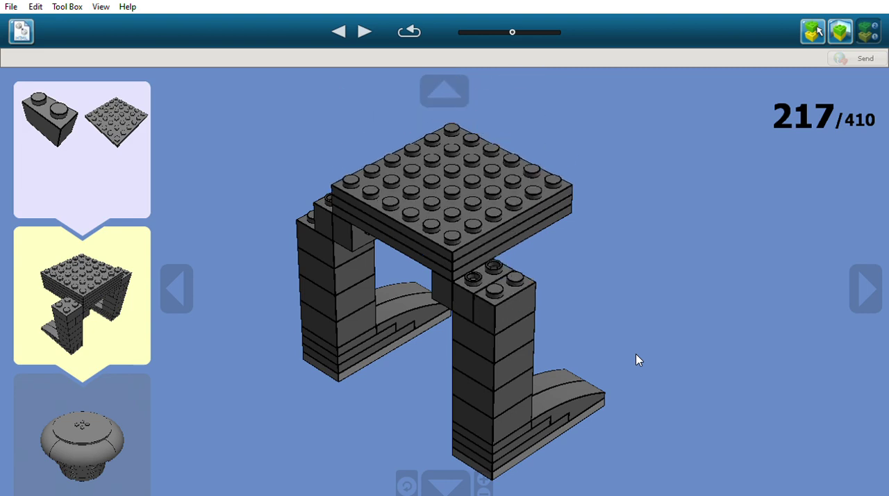
pyautogui.press('Right')
pyautogui.press('Right')
pyautogui.press('Right')
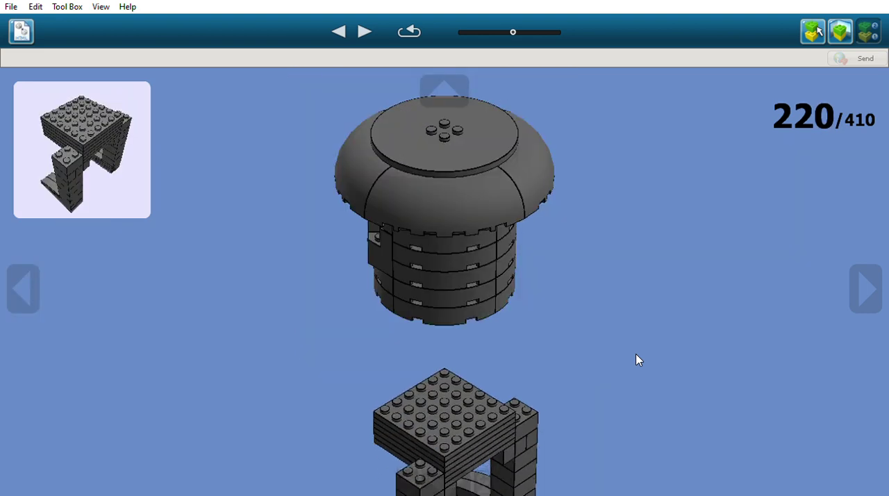
pyautogui.press('Right')
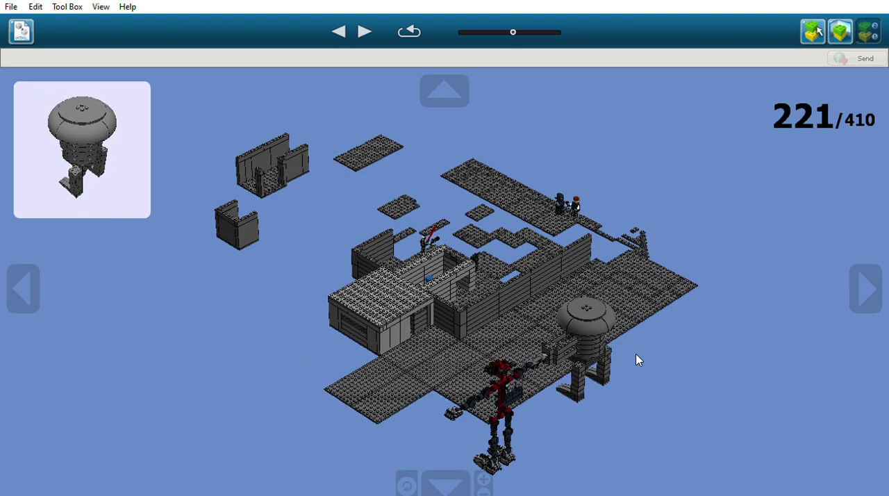
# Orbit the base, then advance through single and tall wall bricks to step 237.
pyautogui.moveTo(637, 360)
pyautogui.mouseDown()
pyautogui.moveTo(525, 310)
pyautogui.moveTo(340, 329)
pyautogui.mouseUp()
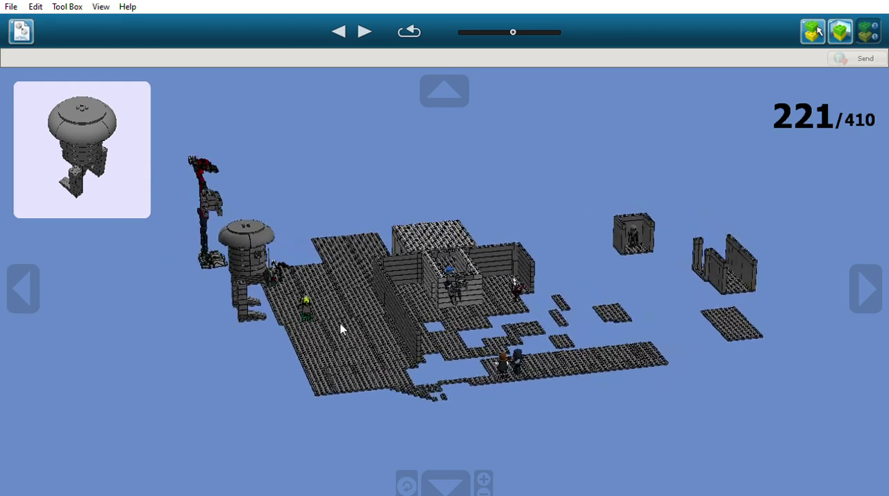
pyautogui.press('Right')
pyautogui.press('Right')
pyautogui.press('Right')
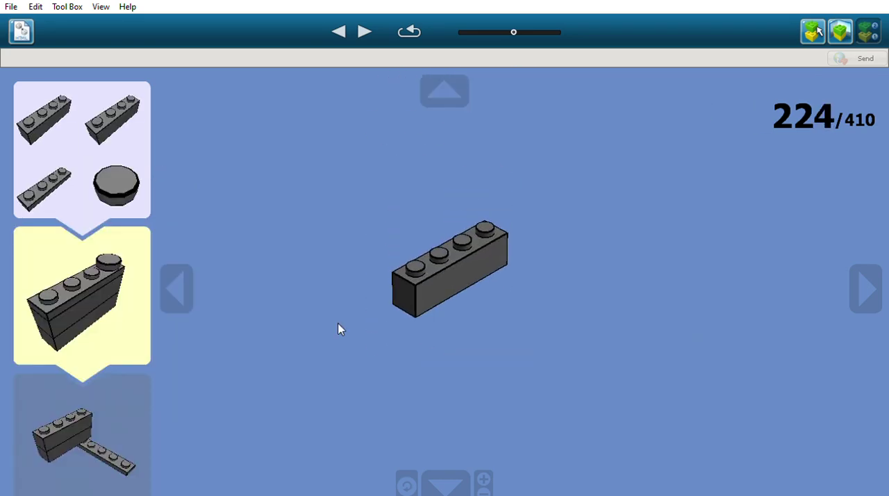
pyautogui.press('Right')
pyautogui.press('Right')
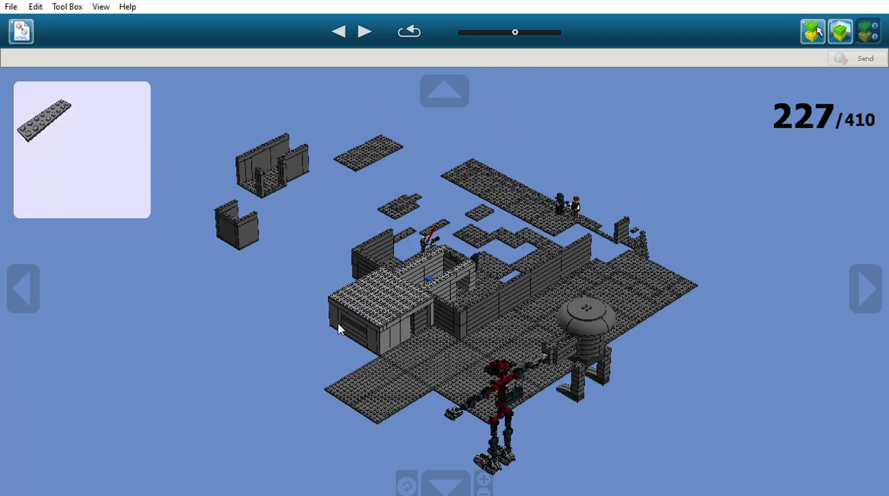
pyautogui.press('Right')
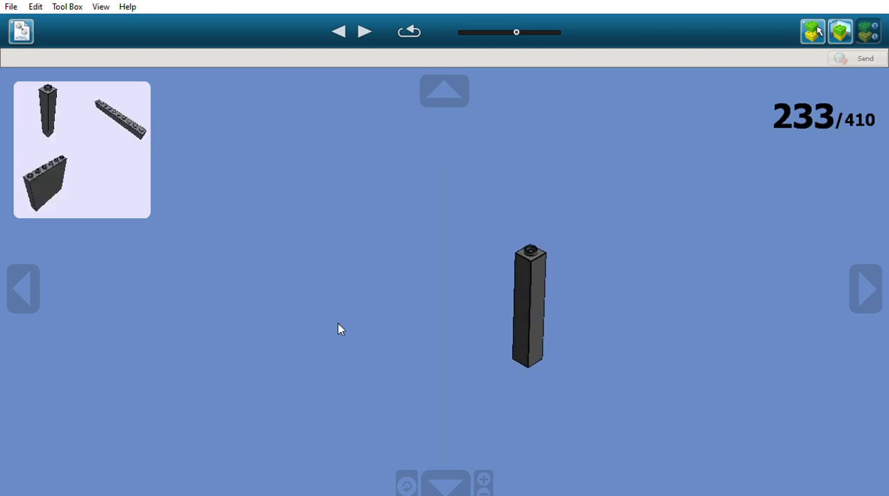
pyautogui.press('Right')
pyautogui.press('Right')
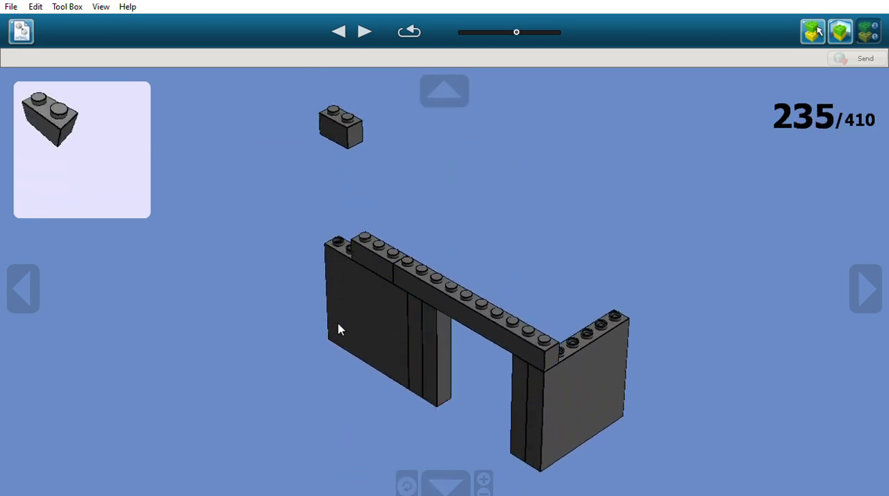
pyautogui.press('Right')
pyautogui.press('Right')
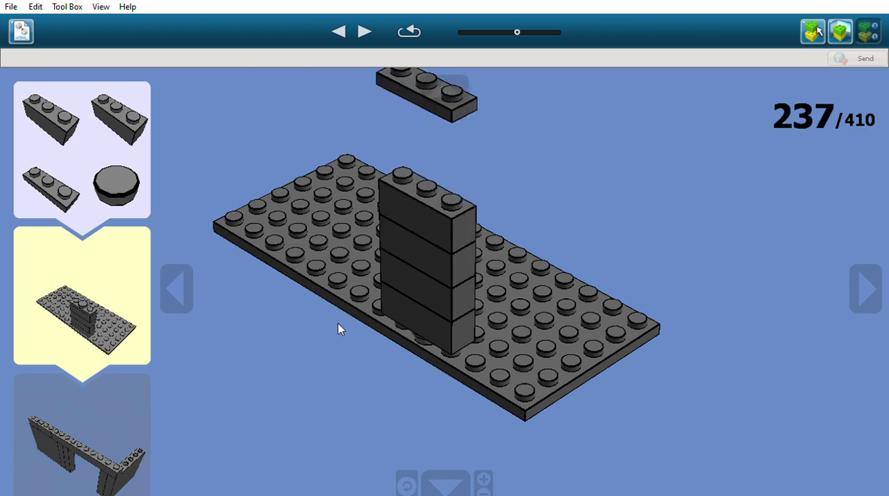
# Add wall panels, a baseplate and a sword, merging the walled room at step 253.
pyautogui.press('Right')
pyautogui.press('Right')
pyautogui.press('Right')
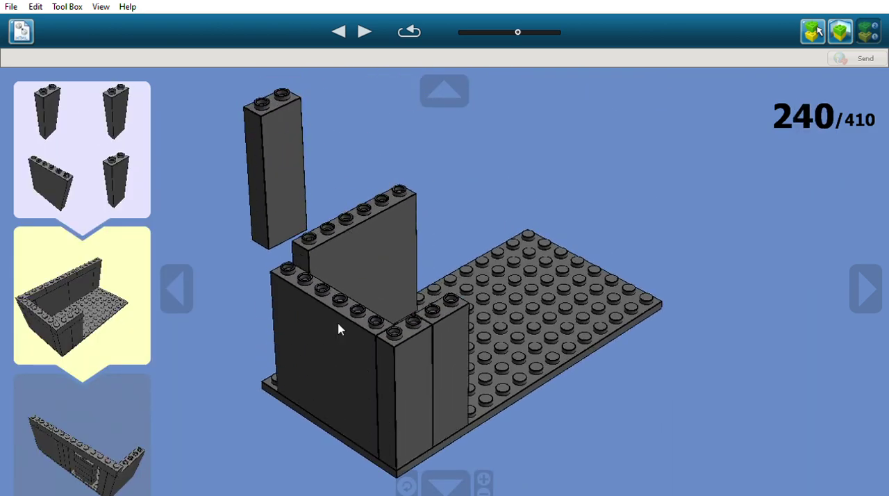
pyautogui.press('Right')
pyautogui.press('Right')
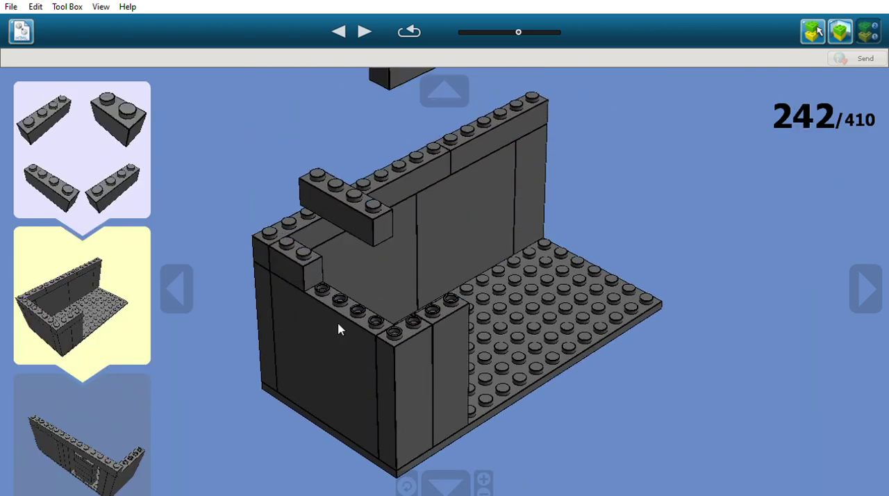
pyautogui.press('Right')
pyautogui.press('Right')
pyautogui.press('Right')
pyautogui.press('Right')
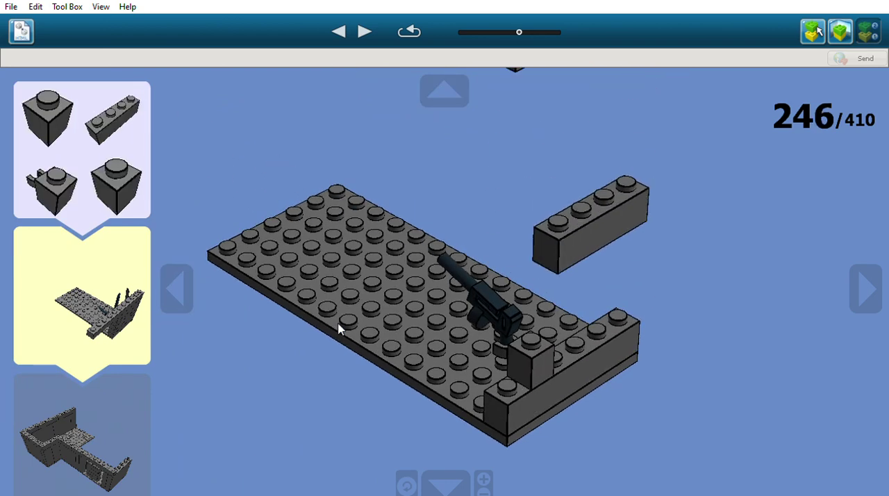
pyautogui.press('Right')
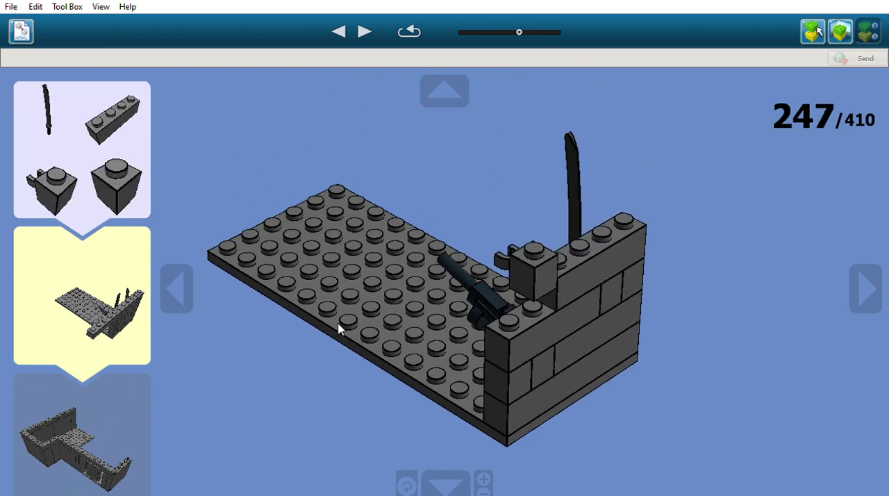
pyautogui.press('Right')
pyautogui.press('Right')
pyautogui.press('Right')
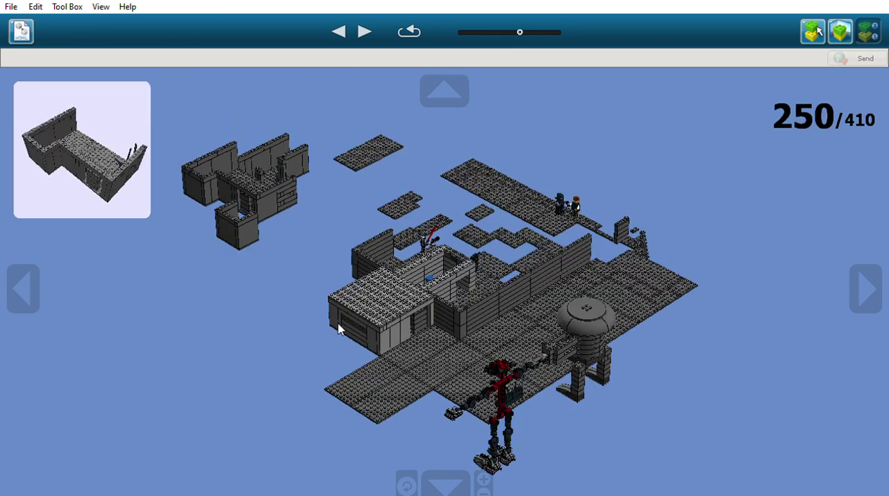
pyautogui.press('Right')
pyautogui.press('Right')
pyautogui.press('Right')
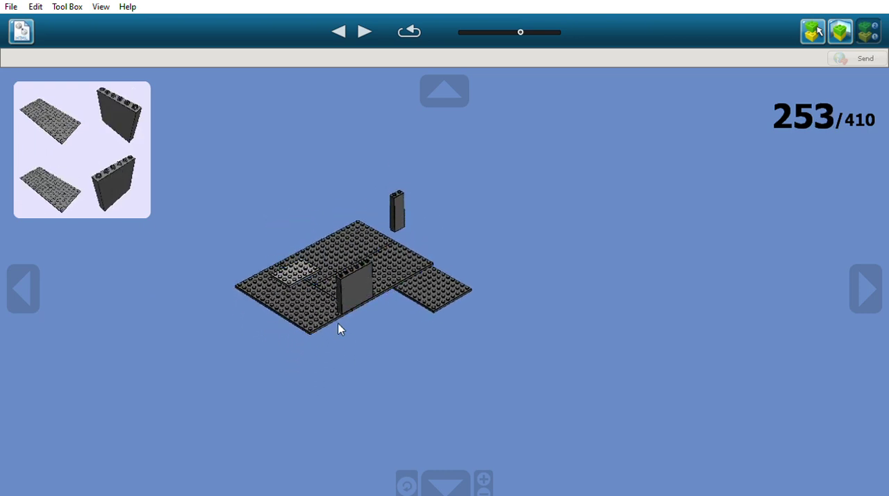
# Step the building guide forward to about step 263, adding plates, walls and bricks.
pyautogui.press('Right')
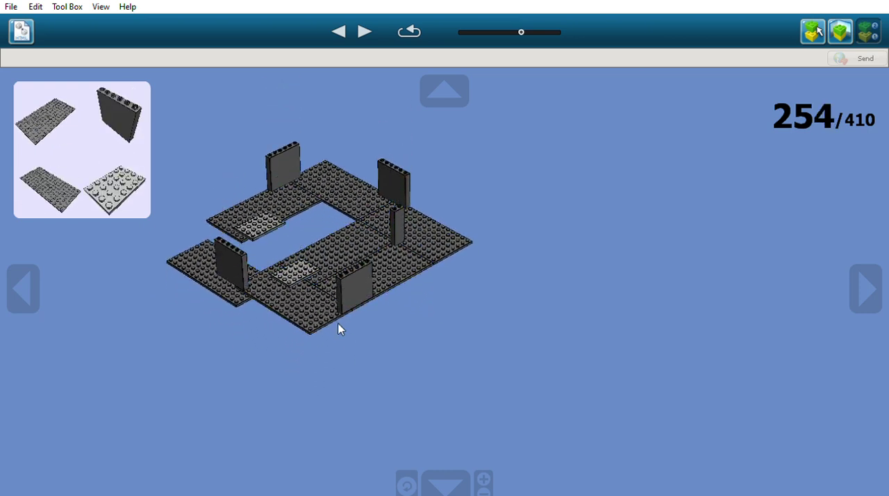
pyautogui.press('Right')
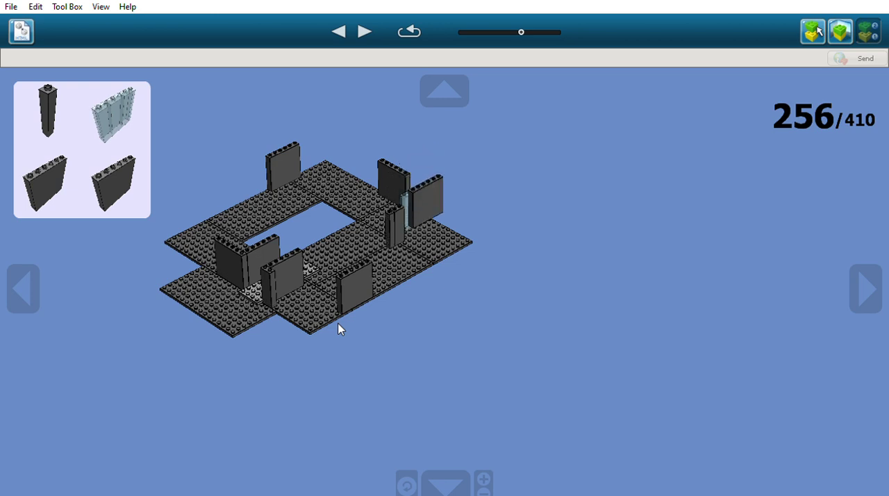
pyautogui.press('Right')
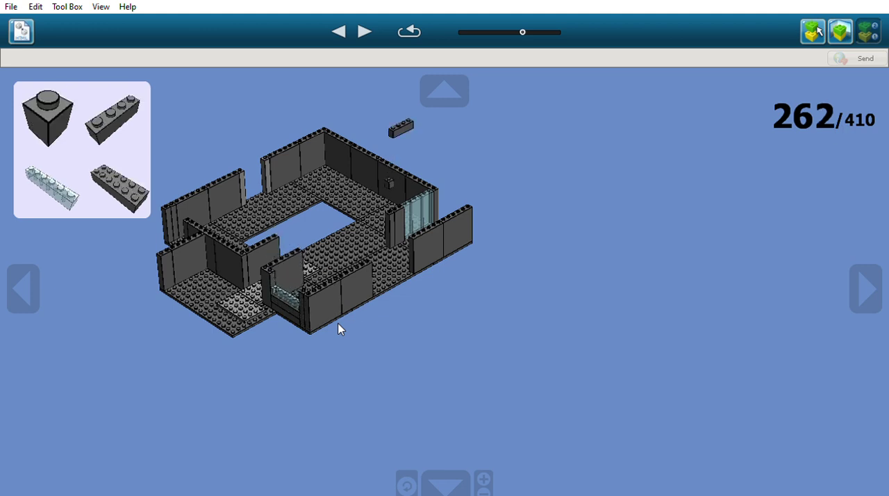
pyautogui.press('Right')
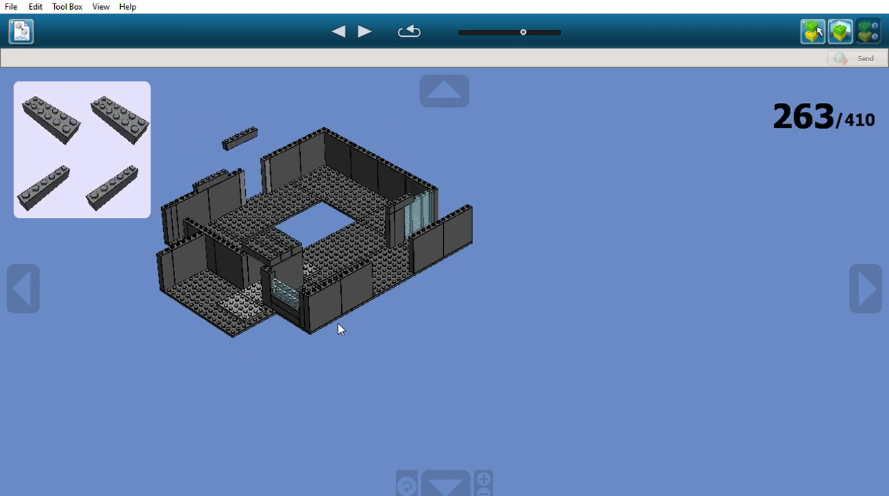
pyautogui.press('Right')
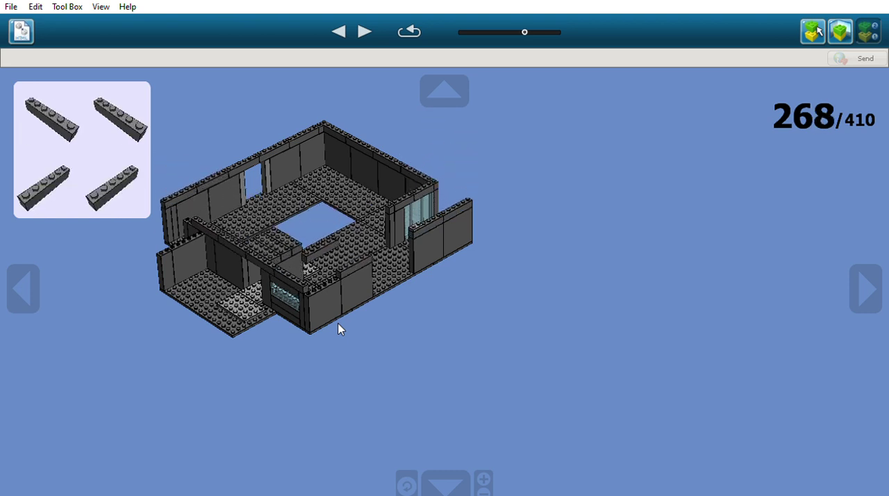
# Advance the guide from step 271 past the long beam to step 278.
pyautogui.press('Right')
pyautogui.press('Right')
pyautogui.press('Right')
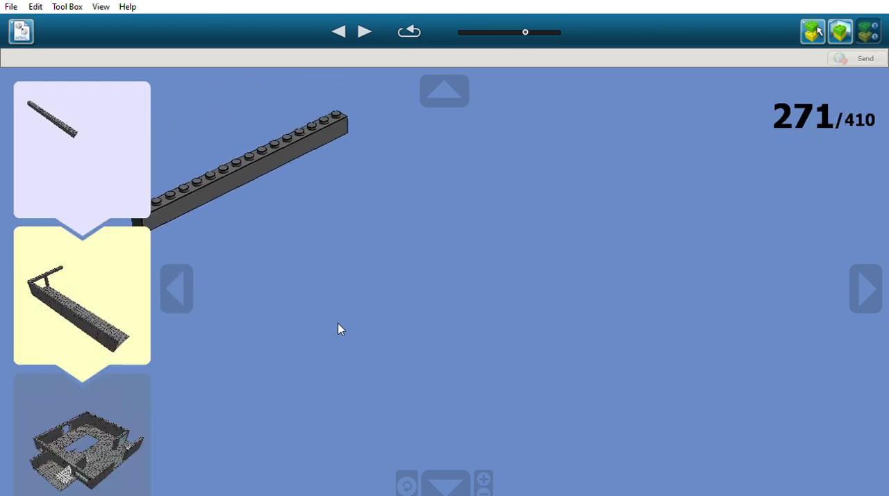
pyautogui.press('Right')
pyautogui.press('Right')
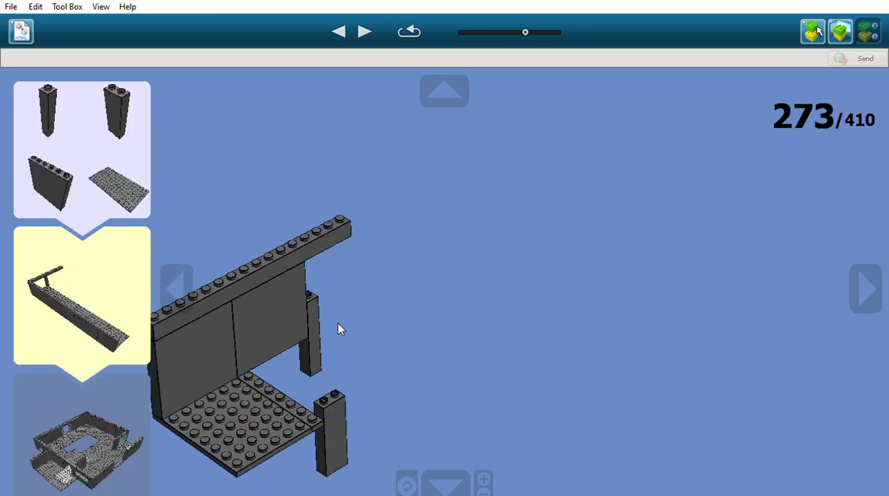
pyautogui.press('Right')
pyautogui.press('Right')
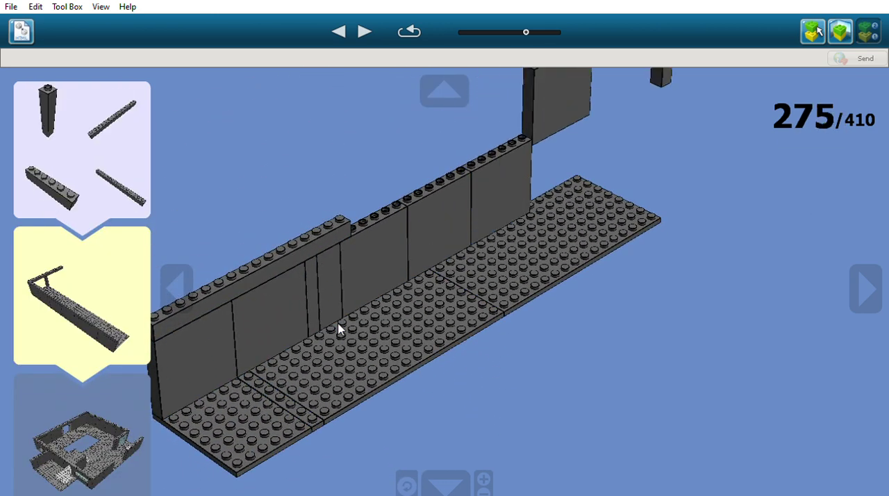
pyautogui.press('Right')
pyautogui.press('Right')
pyautogui.press('Right')
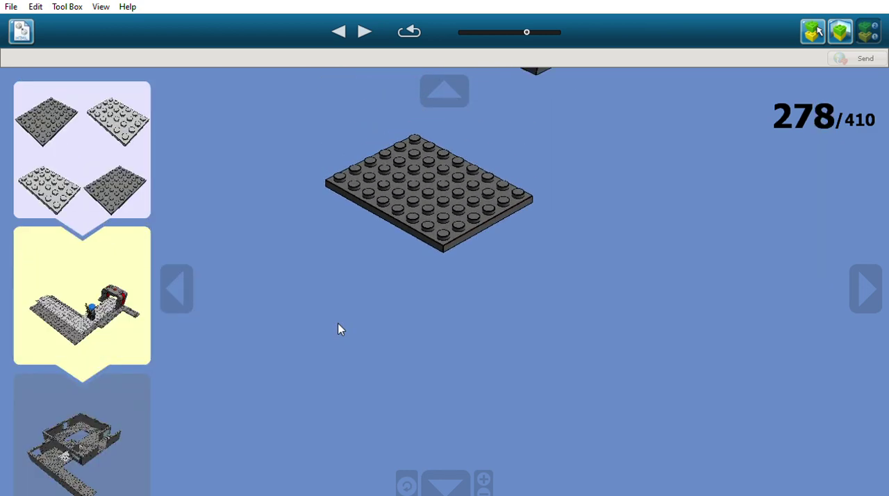
# Step through the minifigure legs, sword and red brick placements.
pyautogui.press('Right')
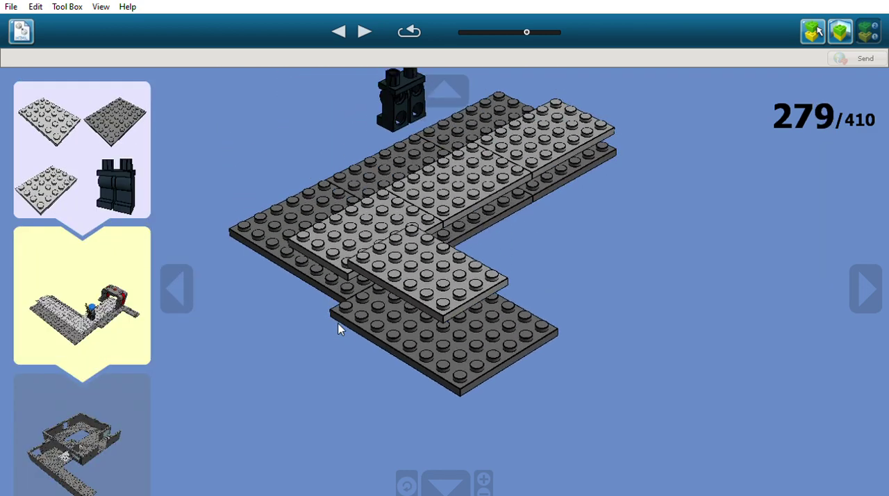
pyautogui.press('Right')
pyautogui.press('Right')
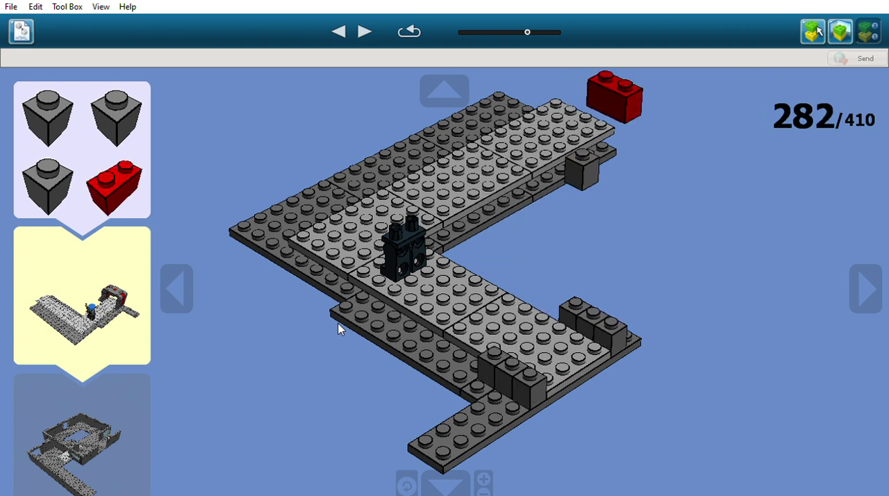
pyautogui.press('Right')
pyautogui.press('Right')
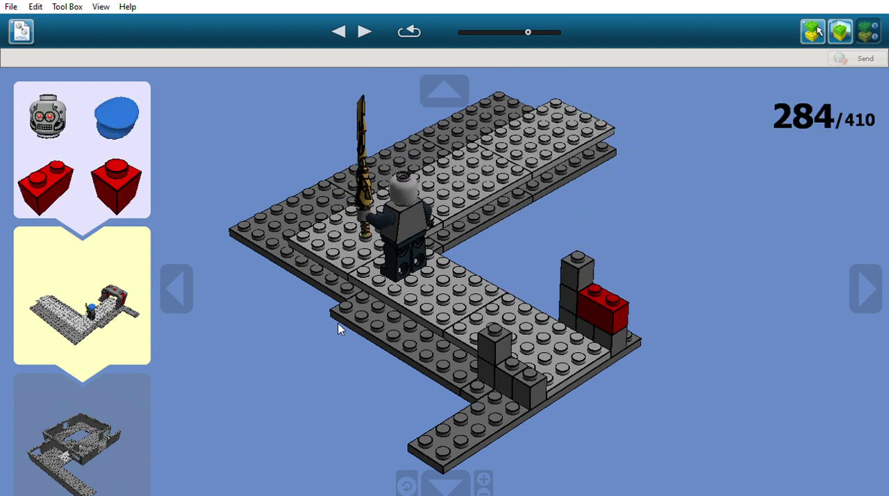
pyautogui.press('Right')
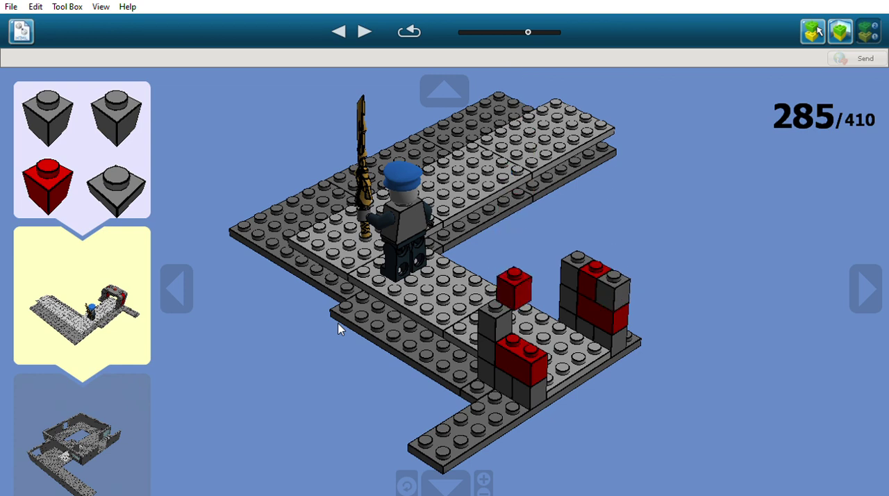
# Advance past step 286 and the curved bricks to step 291.
pyautogui.press('Right')
pyautogui.press('Right')
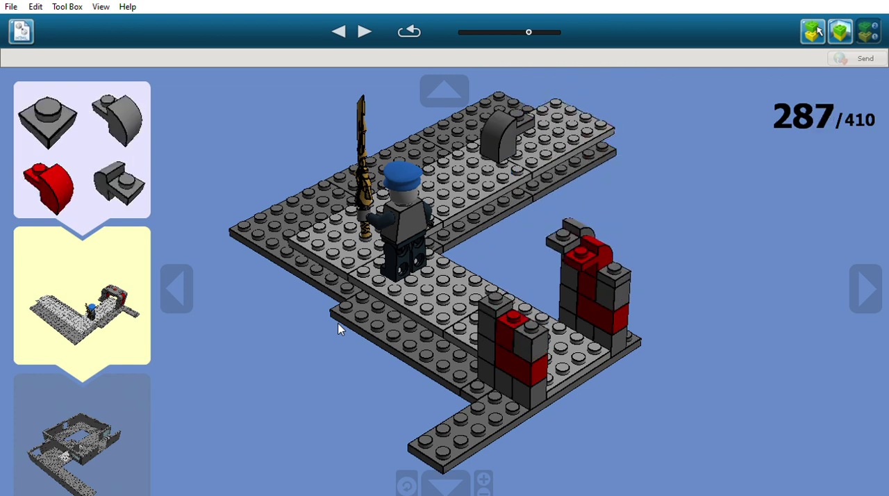
pyautogui.press('Right')
pyautogui.press('Right')
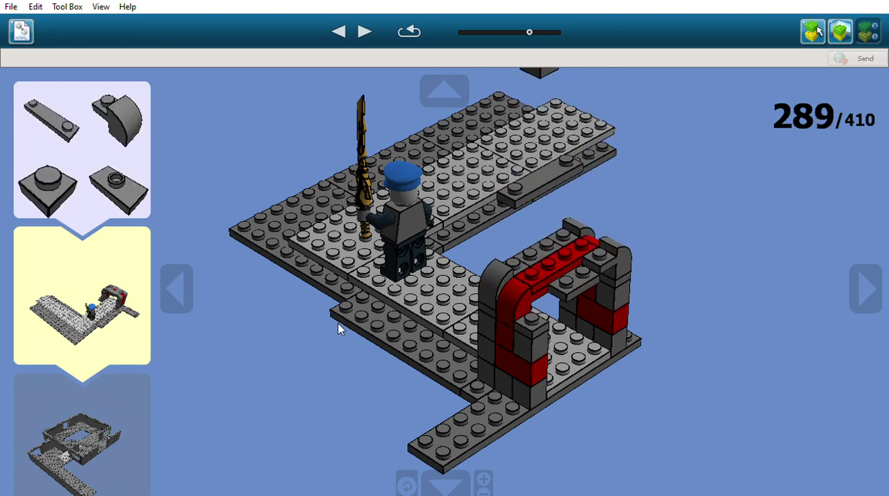
pyautogui.press('Right')
pyautogui.press('Right')
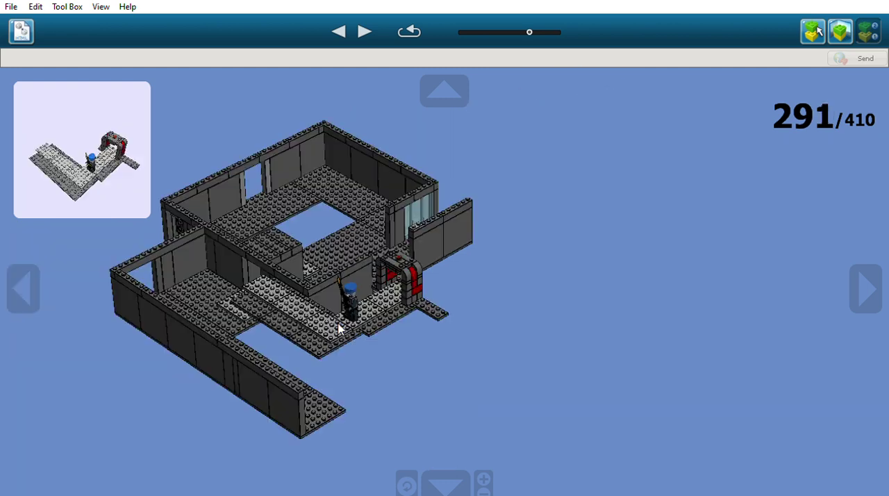
pyautogui.press('Right')
pyautogui.press('Right')
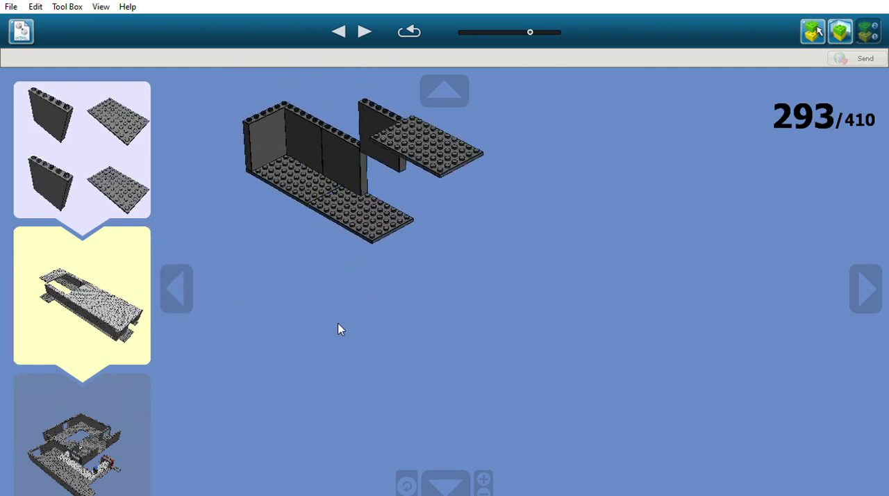
# Advance the guide through the wall panels and plates to about step 299.
pyautogui.press('Right')
pyautogui.press('Right')
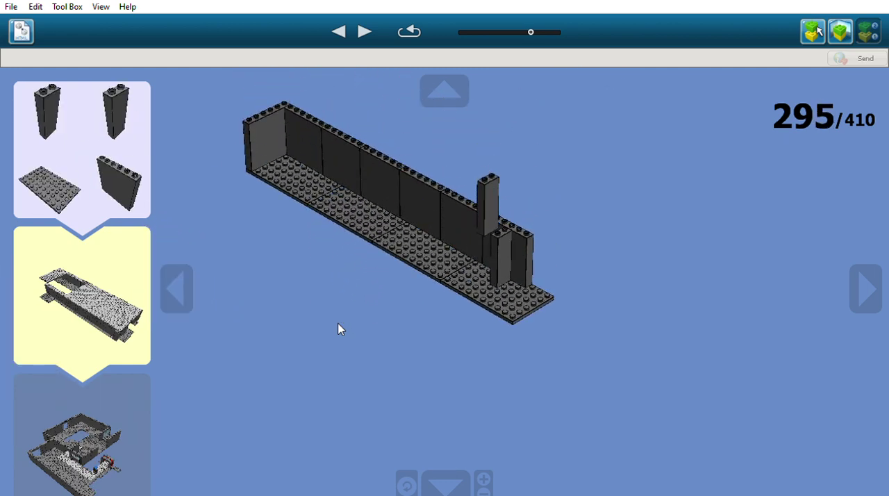
pyautogui.press('Right')
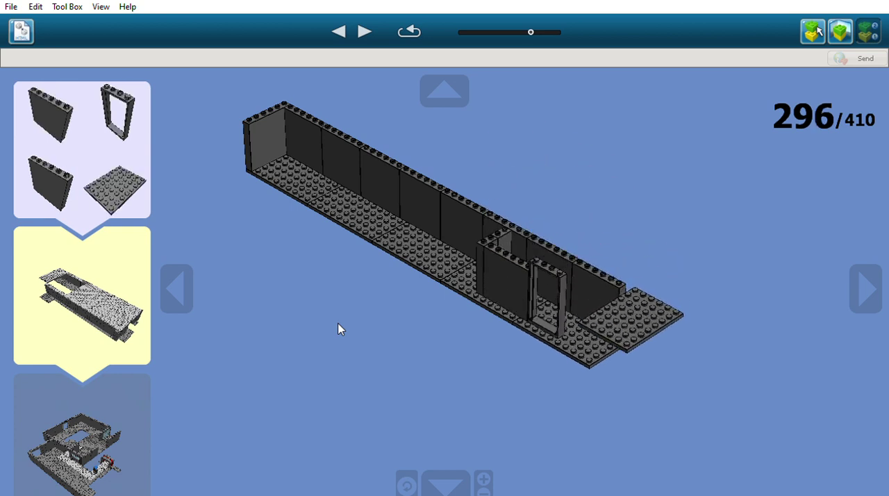
pyautogui.press('Right')
pyautogui.press('Right')
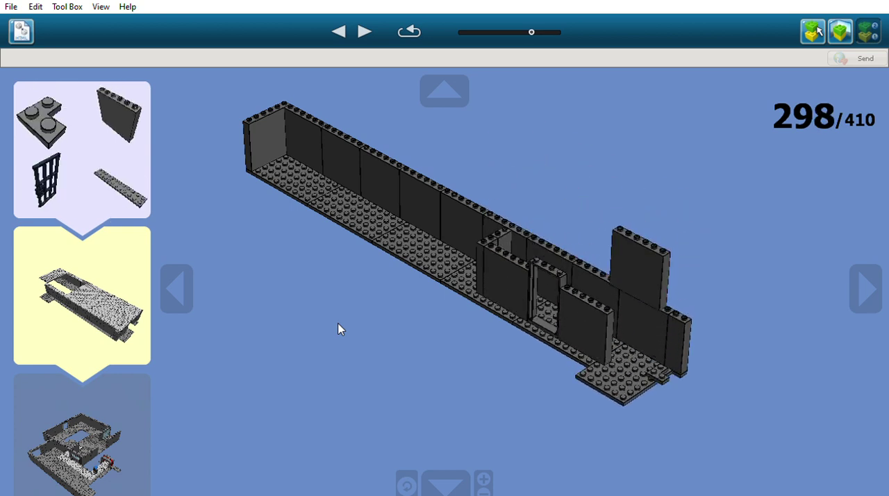
pyautogui.press('Right')
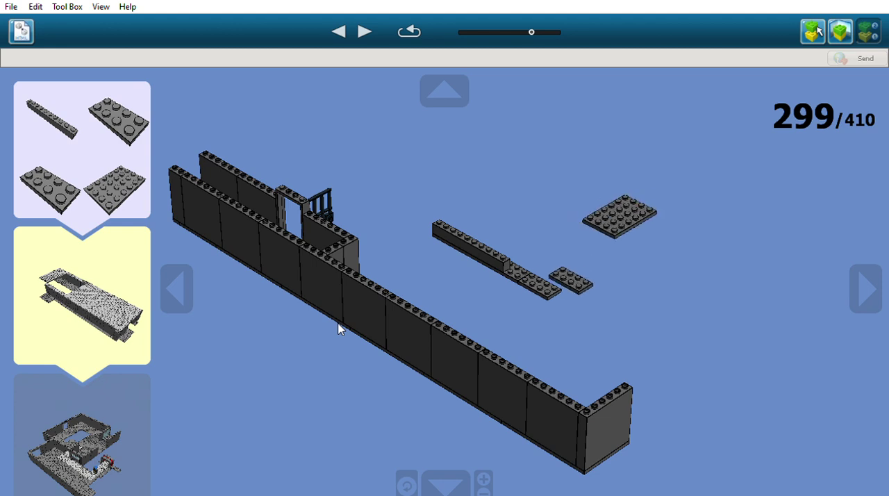
pyautogui.press('Right')
pyautogui.press('Right')
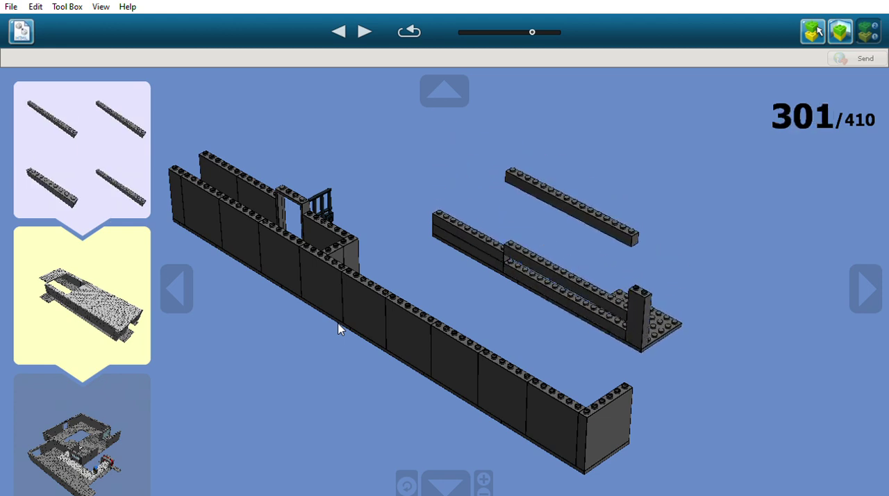
# Continue past steps 301 and 305, adding more dark walls and grey plates.
pyautogui.press('Right')
pyautogui.press('Right')
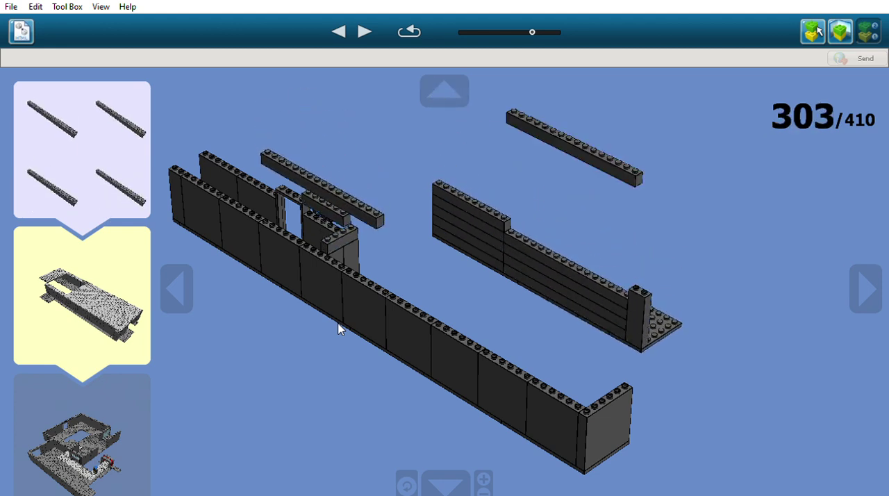
pyautogui.press('Right')
pyautogui.press('Right')
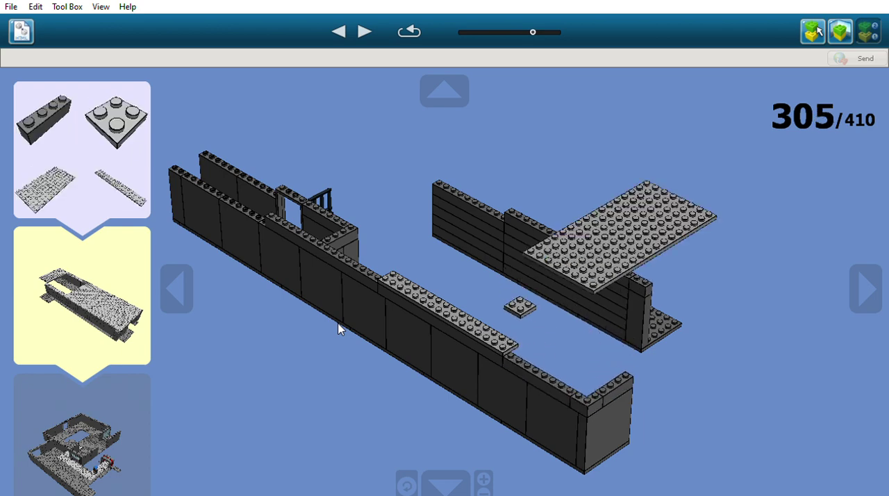
pyautogui.press('Right')
pyautogui.press('Right')
pyautogui.press('Right')
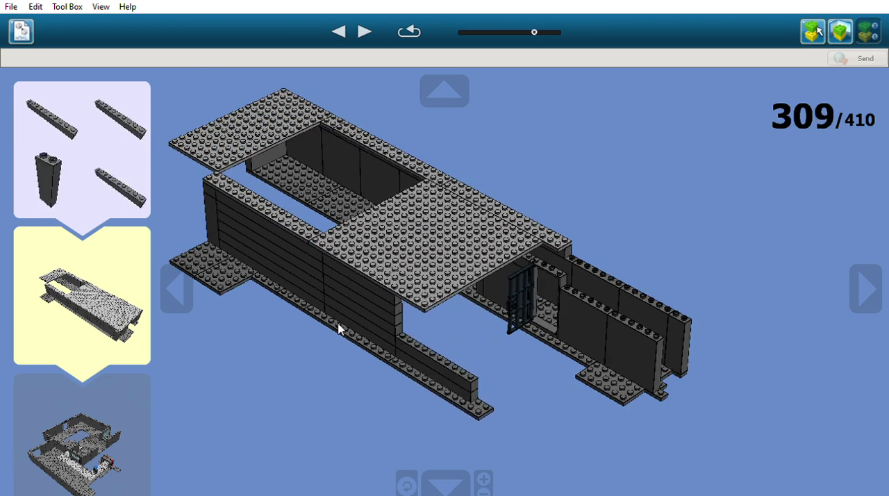
pyautogui.press('Right')
pyautogui.press('Right')
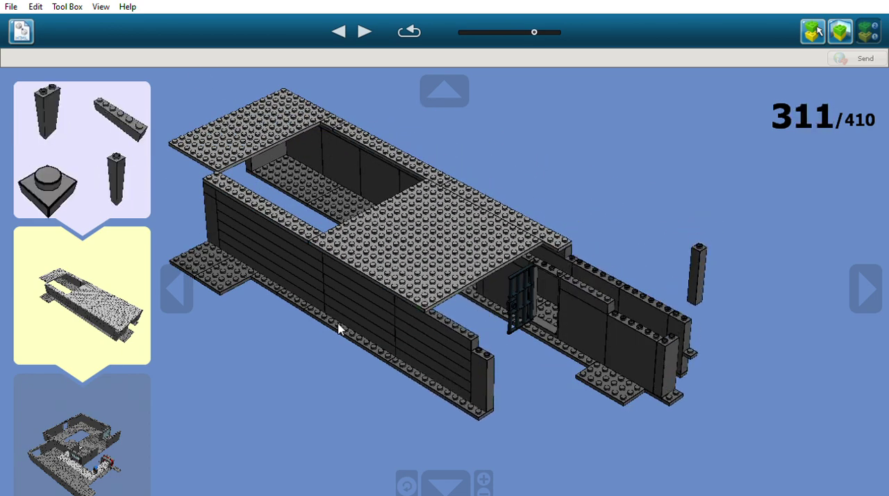
pyautogui.press('Right')
pyautogui.press('Right')
pyautogui.press('Right')
pyautogui.press('Right')
pyautogui.press('Right')
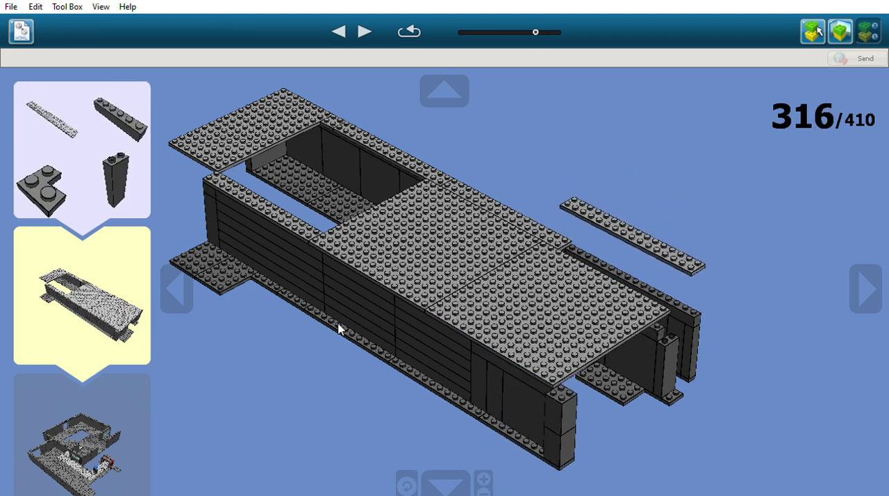
pyautogui.press('Right')
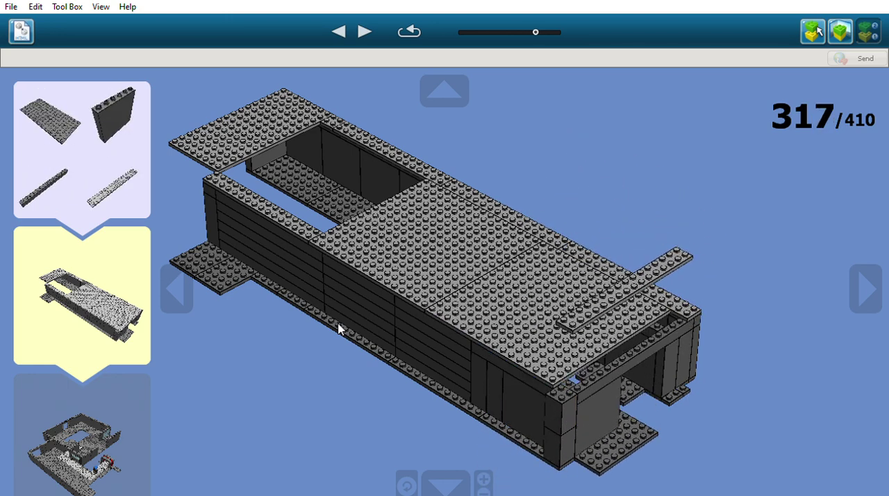
pyautogui.press('Right')
pyautogui.press('Right')
pyautogui.press('Right')
# Settle on step 321, then step through the bazooka minifigure's parts to 333/410.
pyautogui.press('Left')
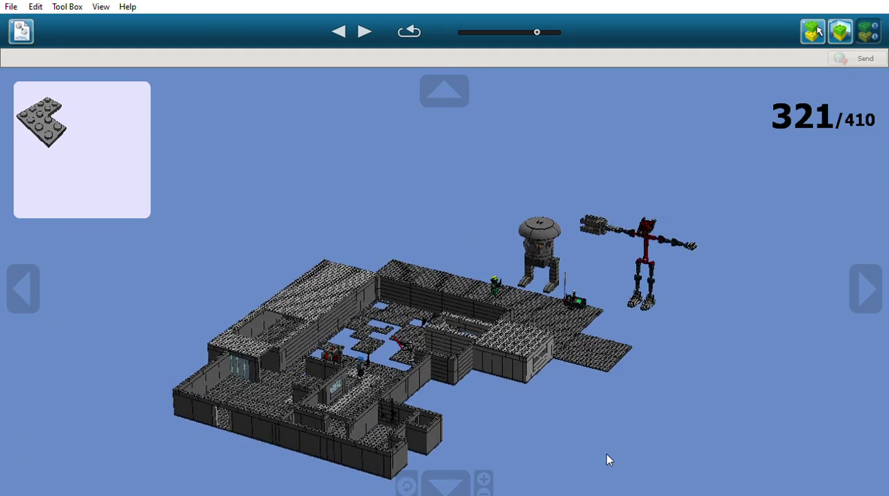
pyautogui.press('Right')
pyautogui.press('Right')
pyautogui.press('Right')
pyautogui.press('Right')
pyautogui.press('Right')
pyautogui.press('Right')
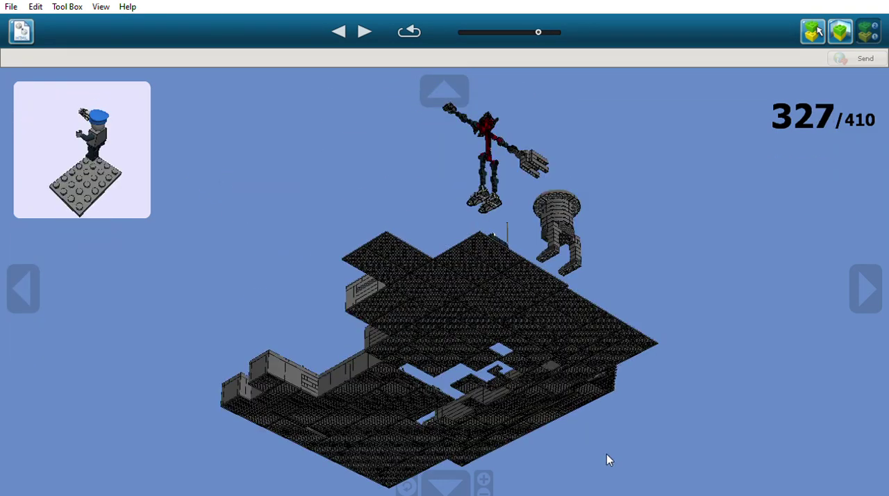
pyautogui.press('Right')
pyautogui.press('Right')
pyautogui.press('Right')
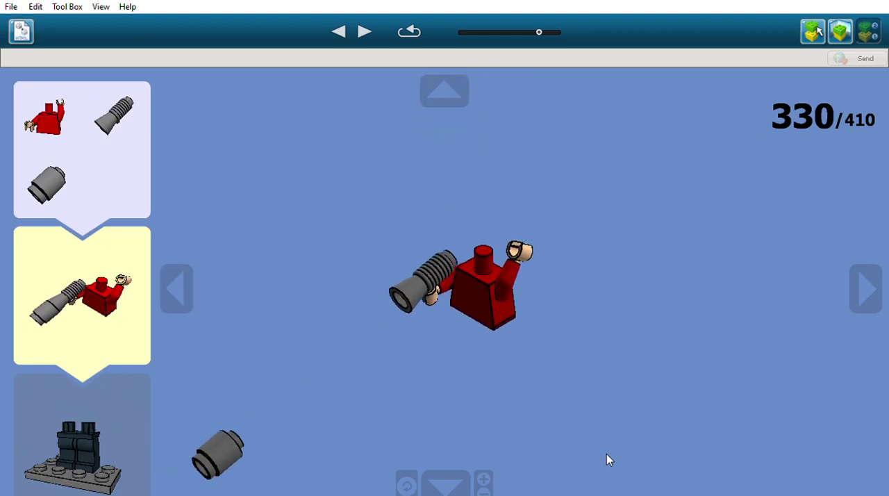
pyautogui.press('Right')
pyautogui.press('Right')
pyautogui.press('Right')
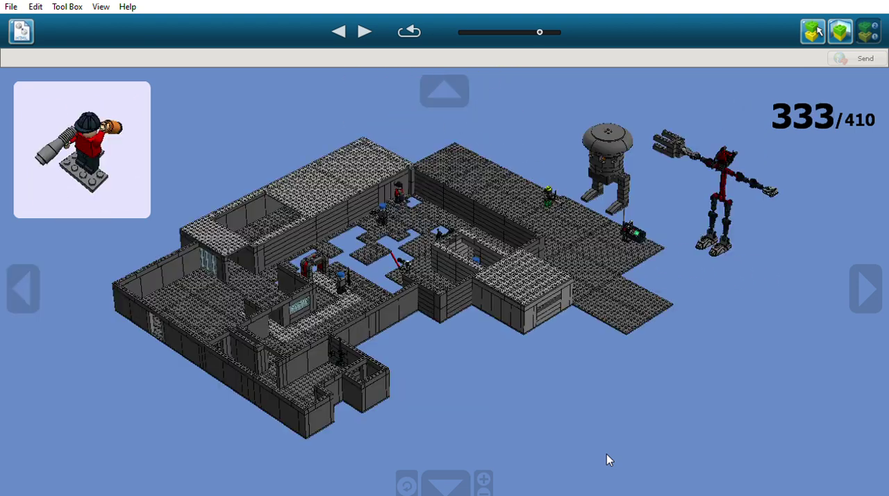
# Advance the guide from step 333 through the helmet parts.
pyautogui.press('Right')
pyautogui.press('Right')
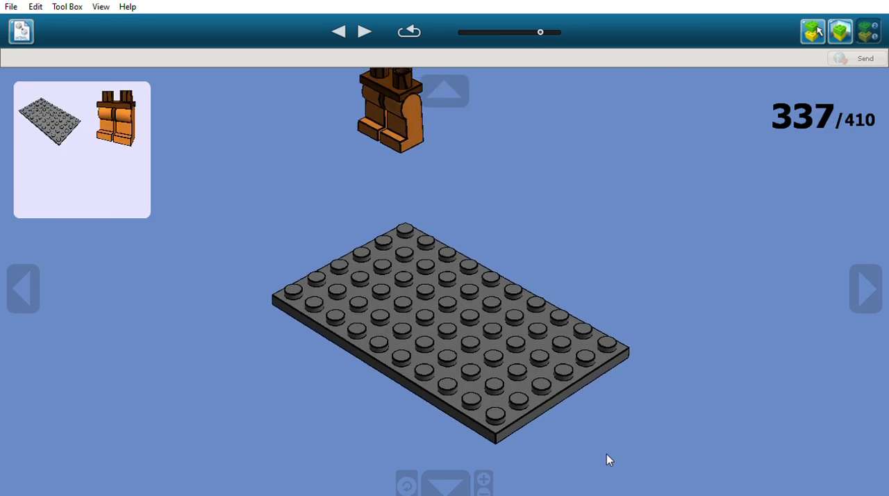
pyautogui.press('Right')
pyautogui.press('Right')
pyautogui.press('Right')
pyautogui.press('Right')
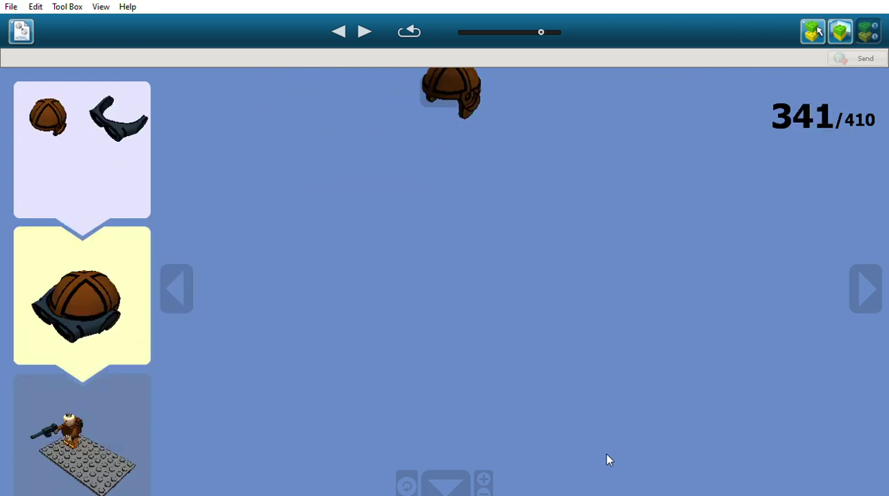
pyautogui.press('Right')
pyautogui.press('Right')
pyautogui.press('Right')
pyautogui.press('Right')
pyautogui.press('Right')
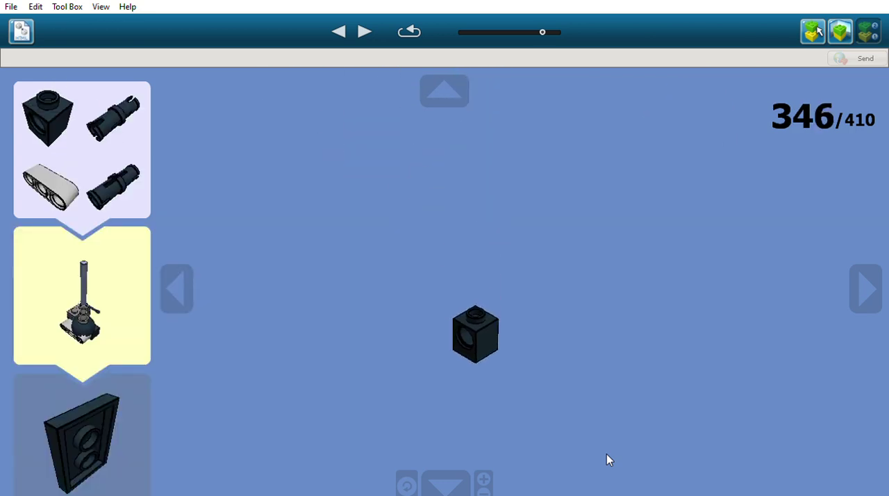
pyautogui.press('Right')
pyautogui.press('Right')
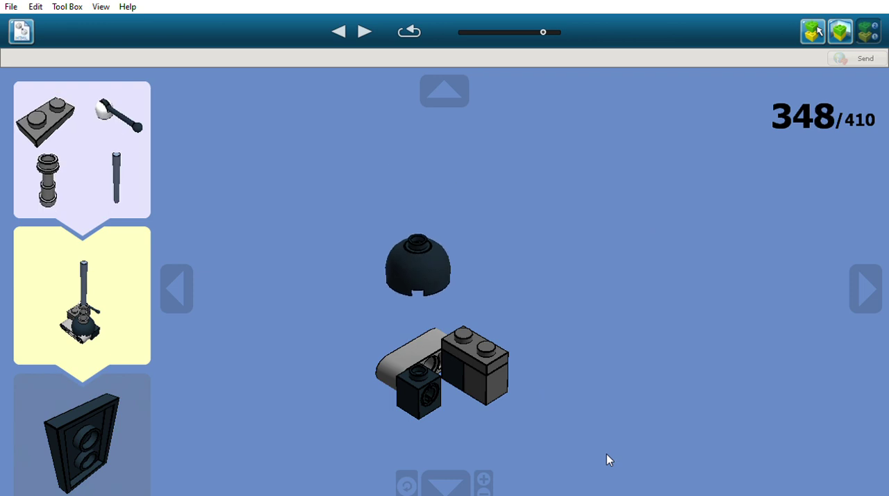
pyautogui.press('Right')
pyautogui.press('Right')
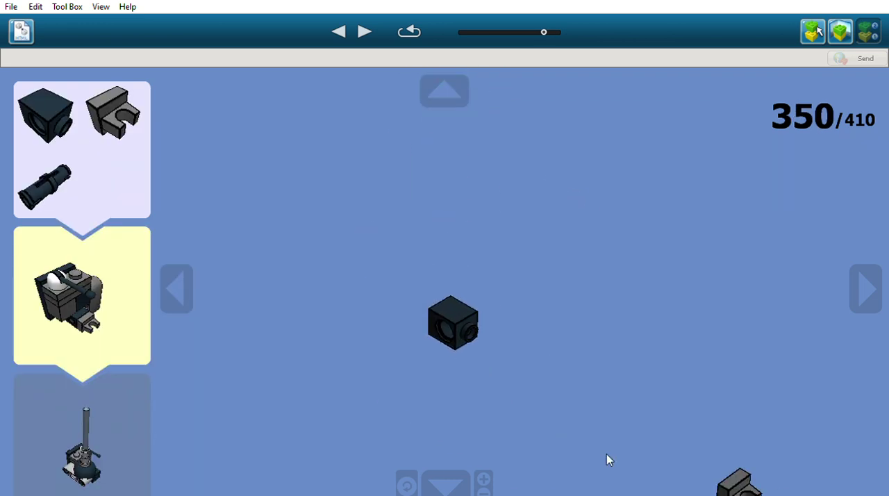
pyautogui.press('Right')
pyautogui.press('Right')
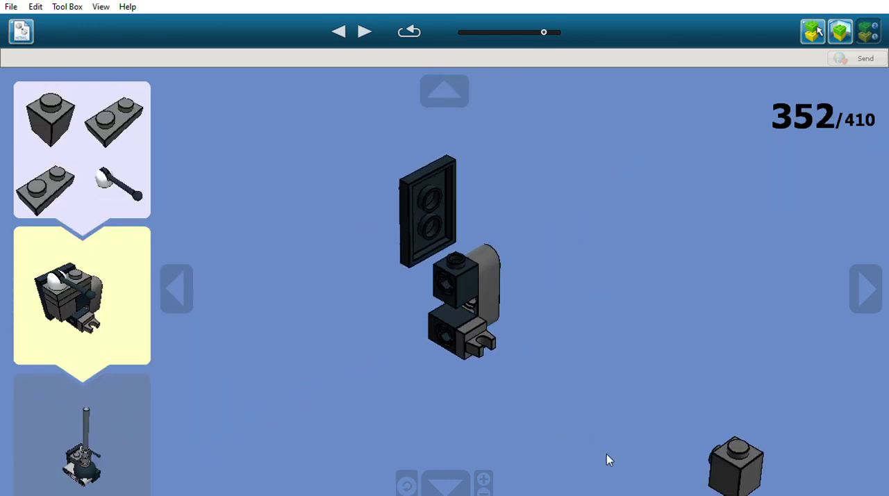
# Continue to step 364, merging the grey pillar-and-plates machine into the base.
pyautogui.press('Right')
pyautogui.press('Right')
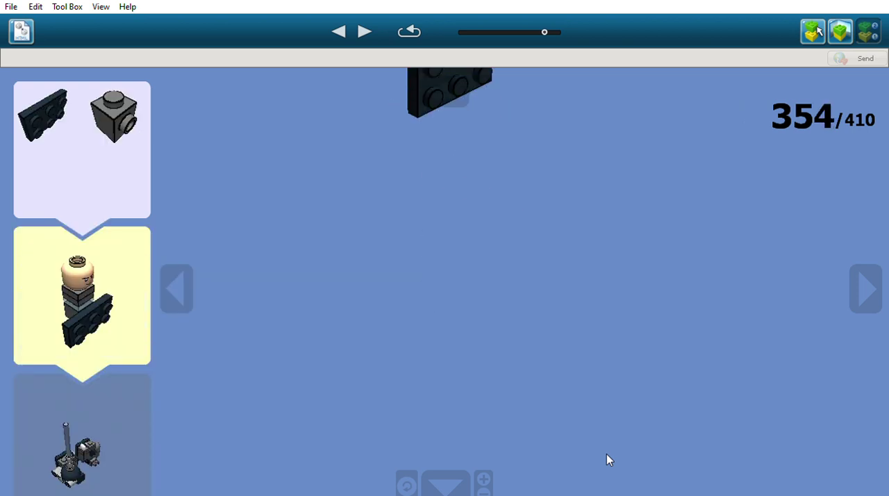
pyautogui.press('Right')
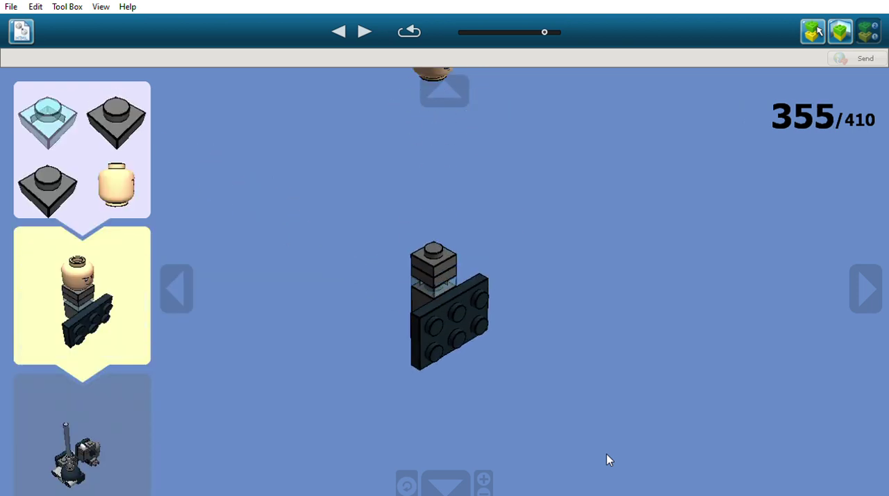
pyautogui.press('Right')
pyautogui.press('Right')
pyautogui.press('Right')
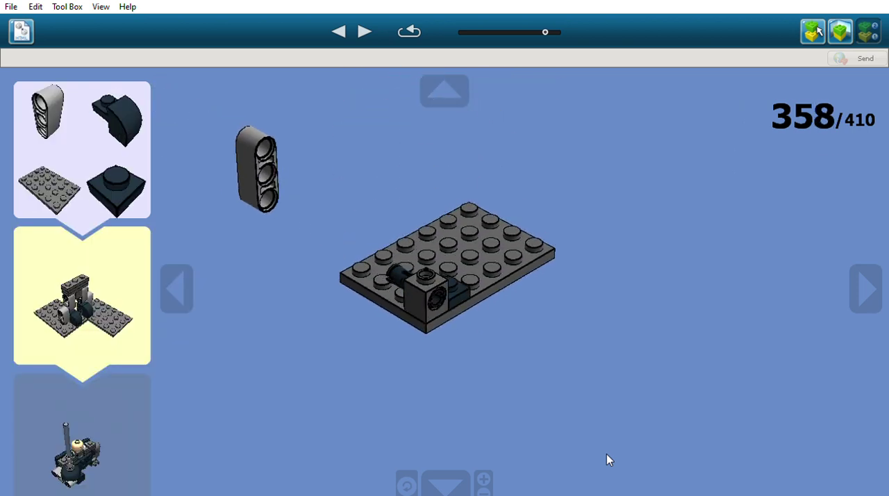
pyautogui.press('Right')
pyautogui.press('Right')
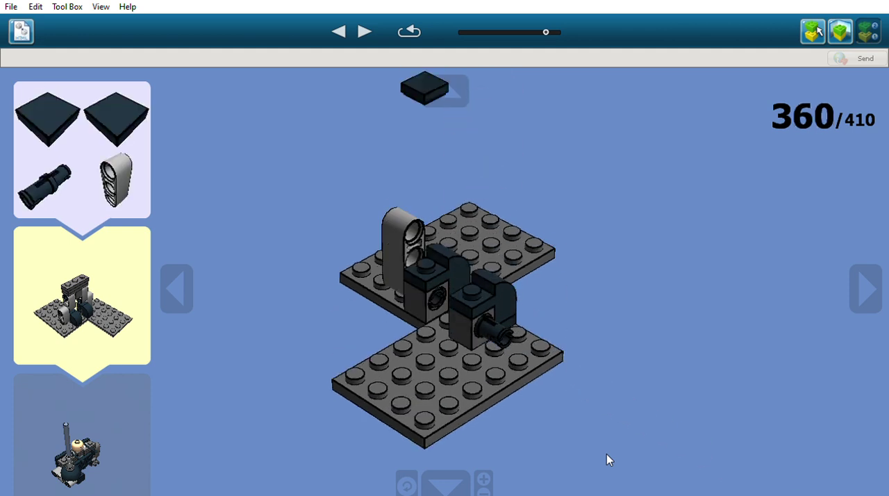
pyautogui.press('Right')
pyautogui.press('Right')
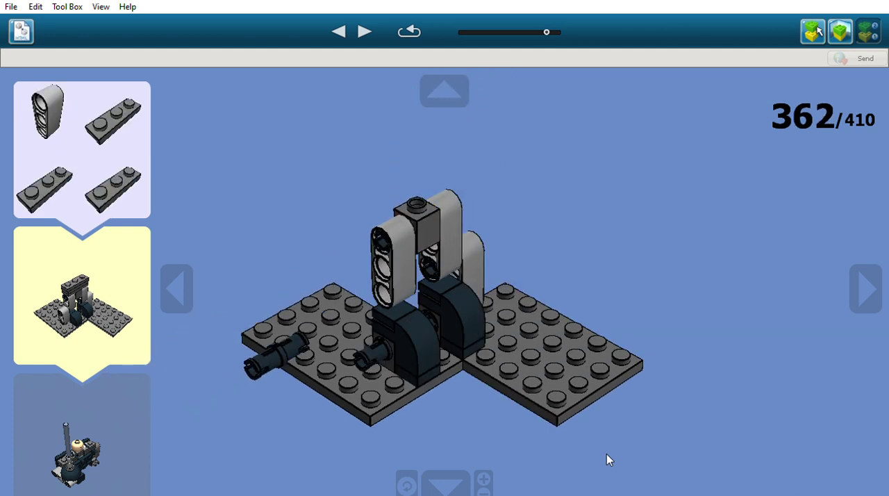
pyautogui.press('Right')
pyautogui.press('Right')
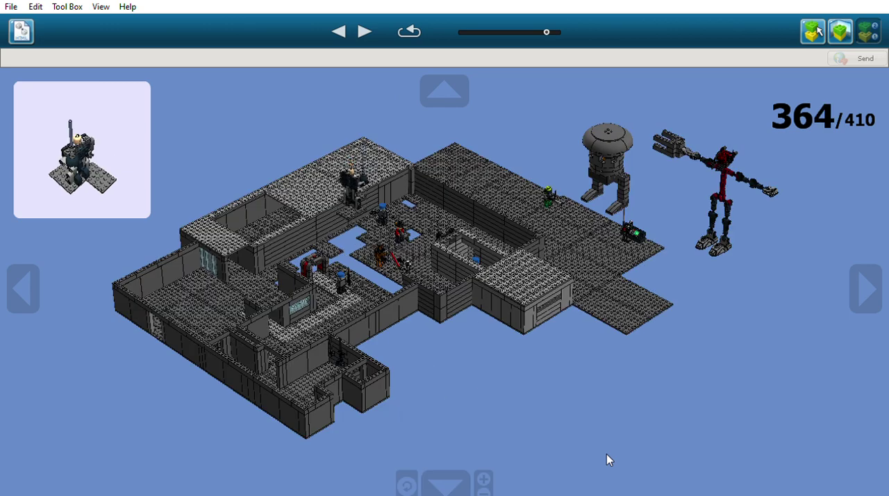
# Advance the guide from step 364 through the clear-brick column.
pyautogui.press('Right')
pyautogui.press('Right')
pyautogui.press('Right')
pyautogui.press('Right')
pyautogui.press('Right')
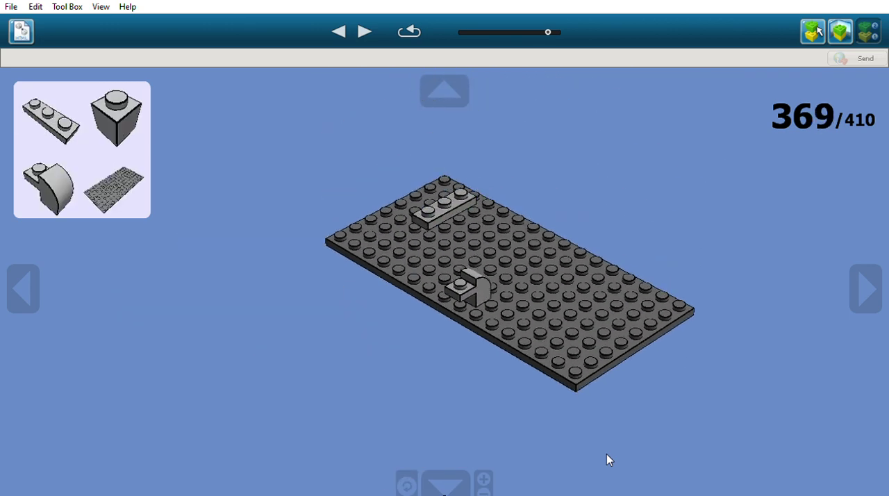
pyautogui.press('Right')
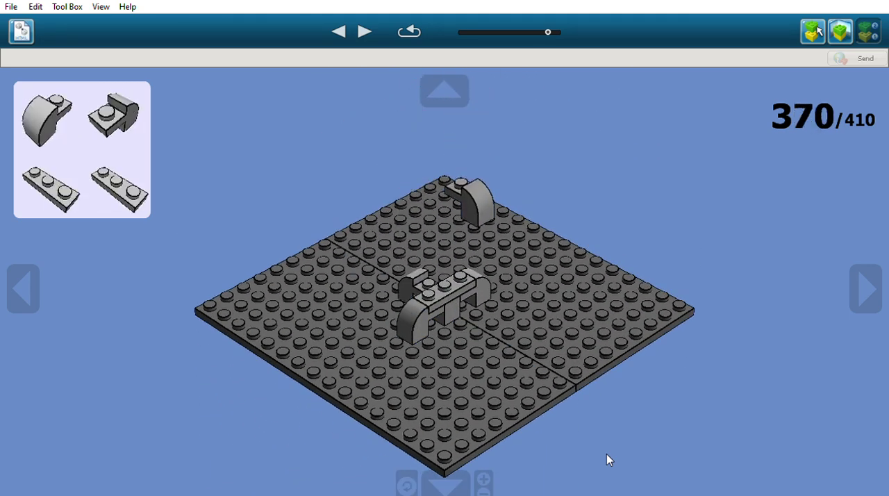
pyautogui.press('Right')
pyautogui.press('Right')
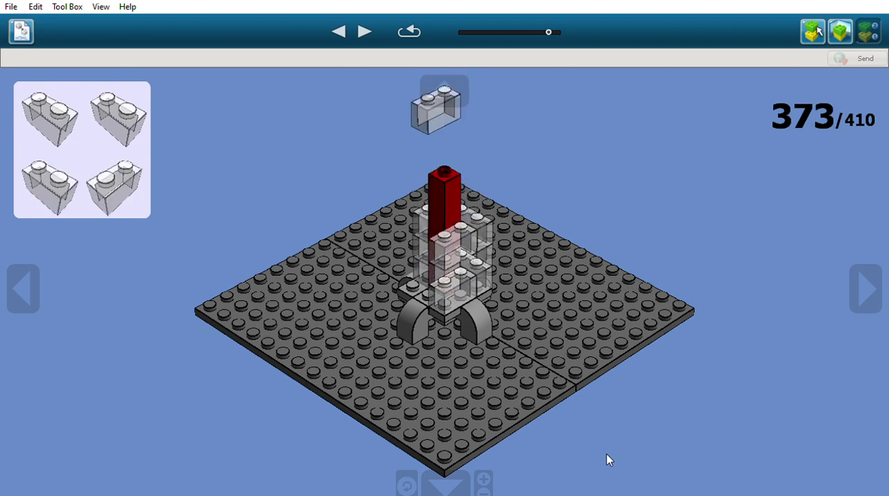
pyautogui.press('Right')
pyautogui.press('Right')
pyautogui.press('Right')
pyautogui.press('Right')
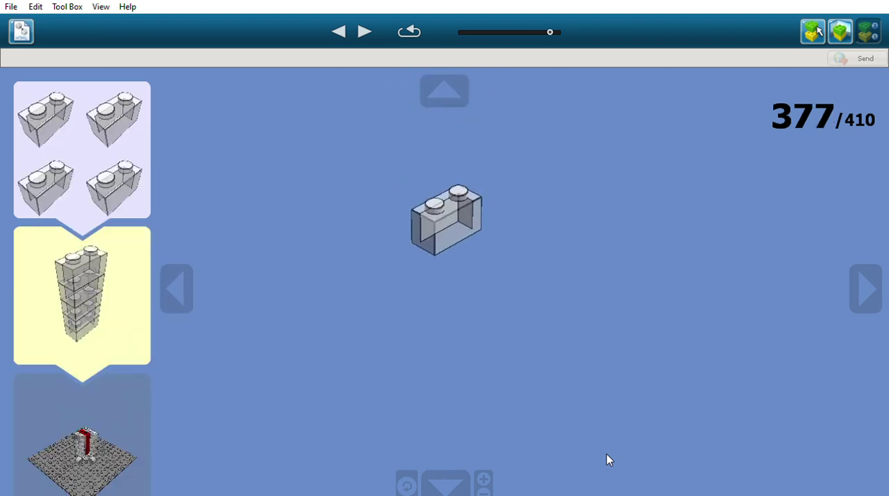
pyautogui.press('Right')
pyautogui.press('Right')
pyautogui.press('Right')
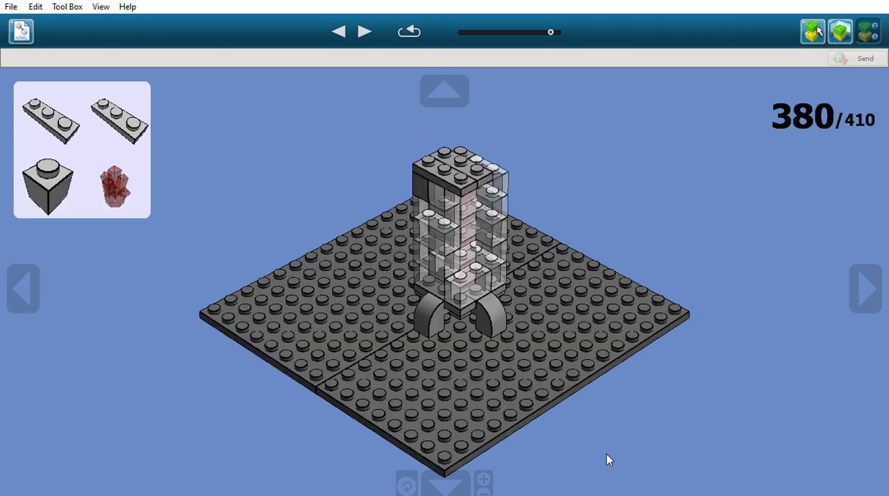
# Continue past the long beam and the arched grey wall with red bricks, to step 389.
pyautogui.press('Right')
pyautogui.press('Right')
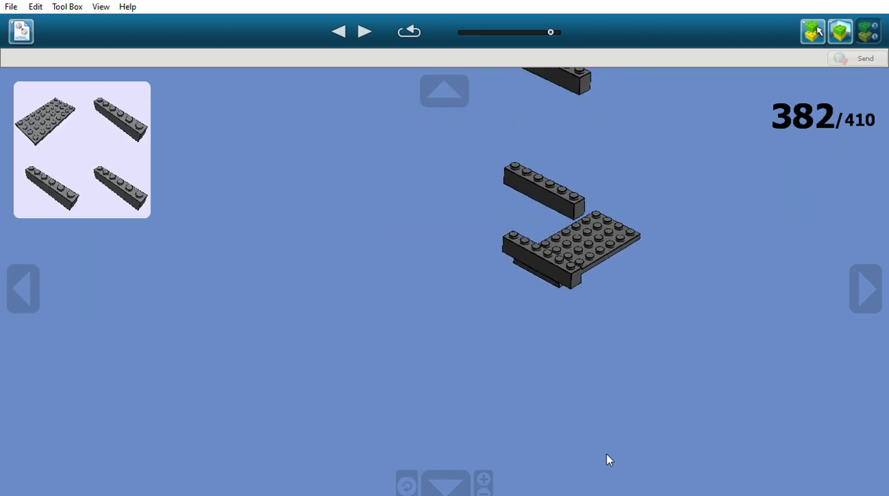
pyautogui.press('Right')
pyautogui.press('Right')
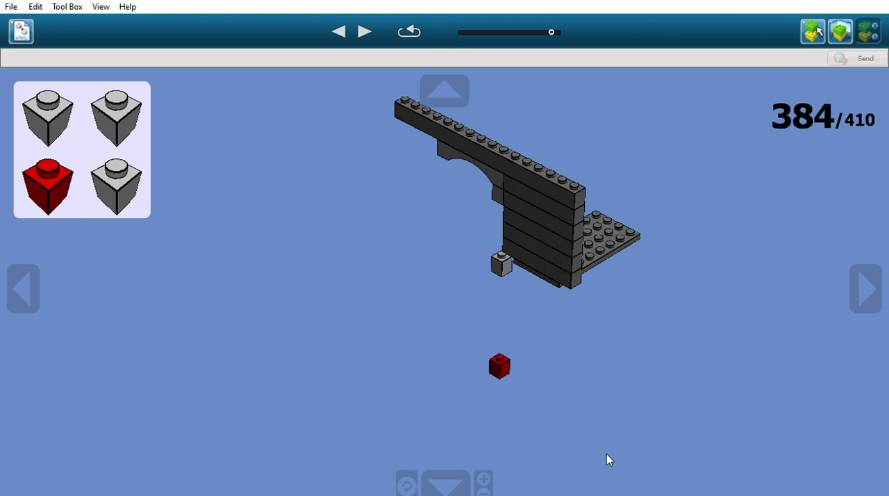
pyautogui.press('Right')
pyautogui.press('Right')
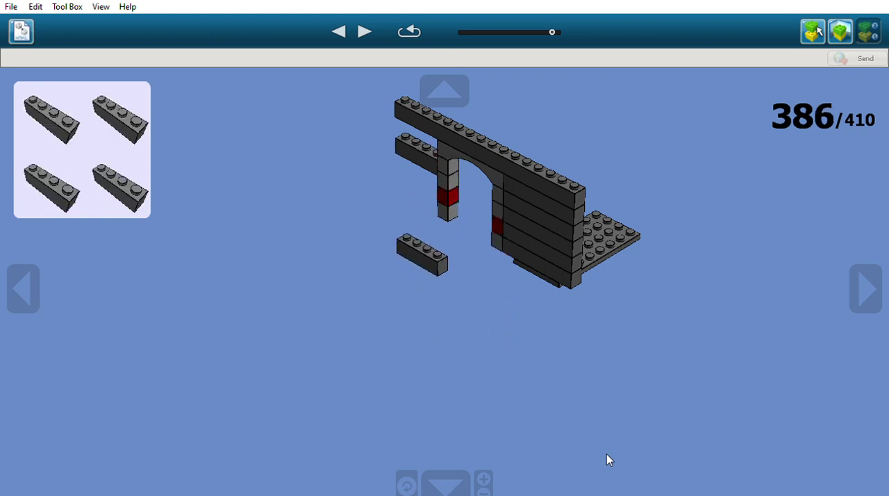
pyautogui.press('Right')
pyautogui.press('Right')
pyautogui.press('Right')
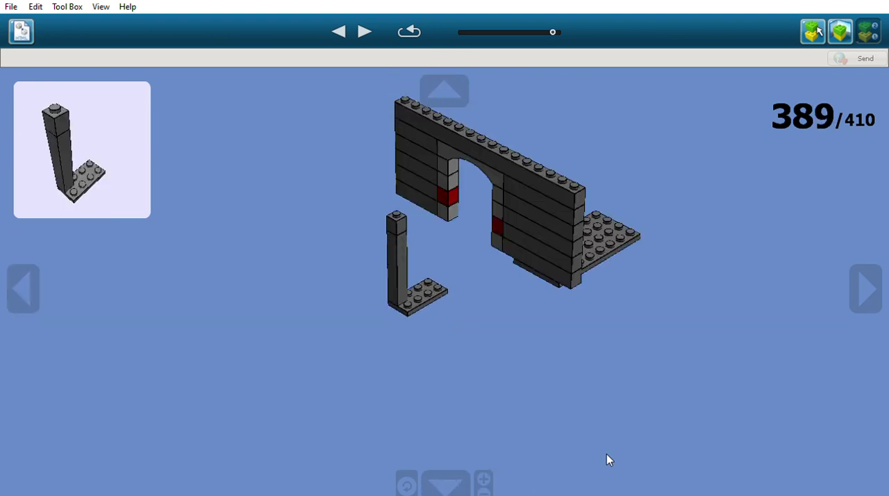
pyautogui.press('Right')
pyautogui.press('Right')
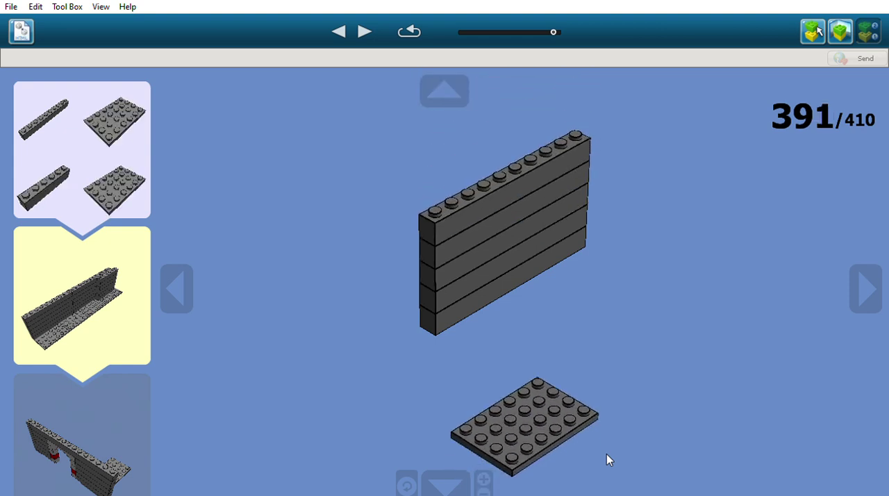
# Advance the guide past the red curved arch on a grey pillar toward step 410.
pyautogui.press('Right')
pyautogui.press('Right')
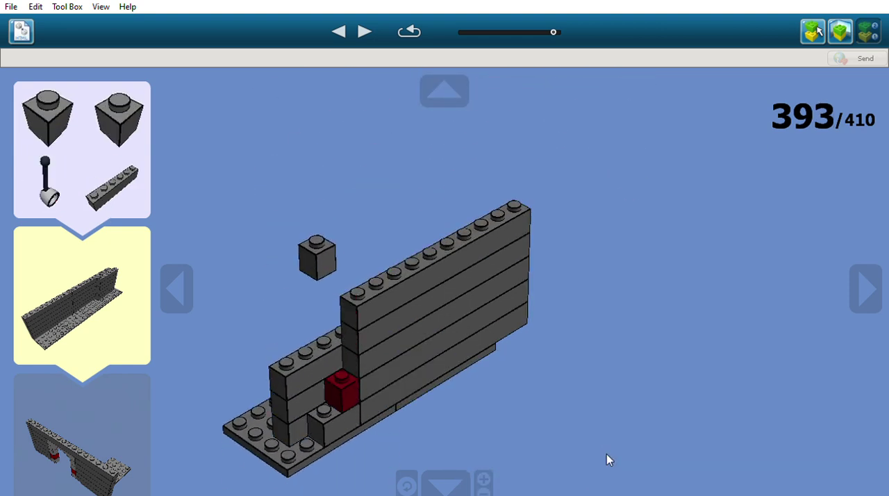
pyautogui.press('Right')
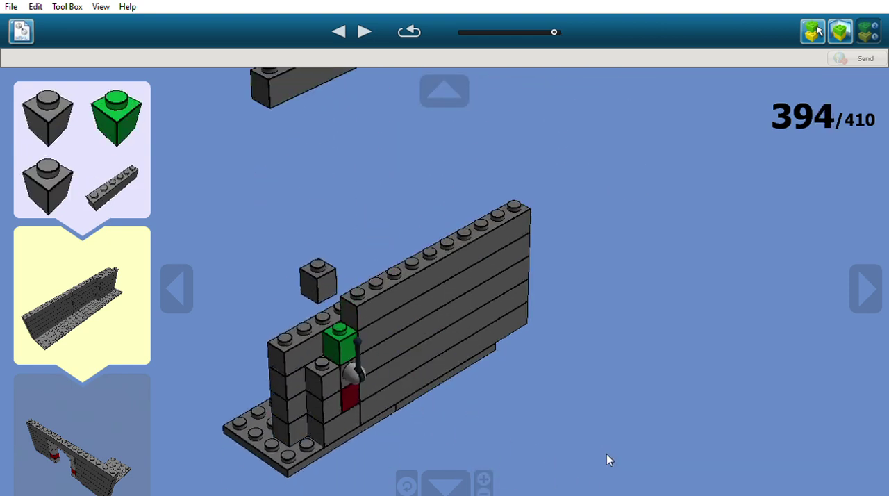
pyautogui.press('Right')
pyautogui.press('Right')
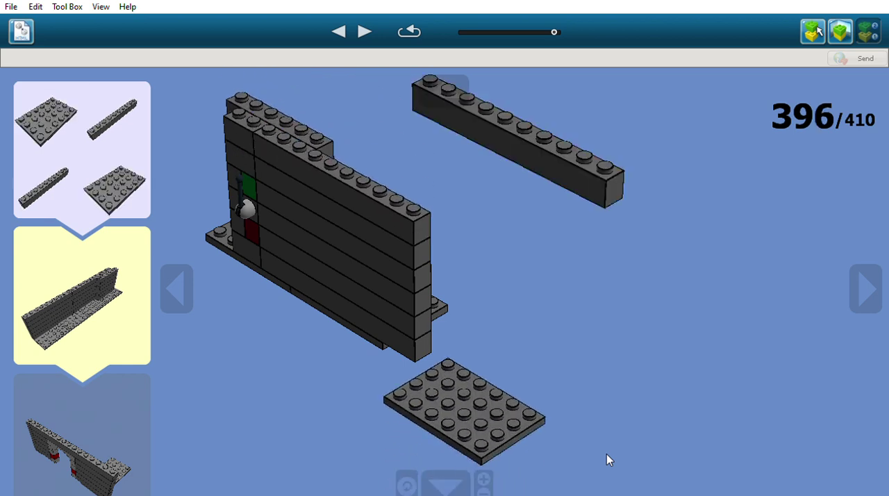
pyautogui.press('Right')
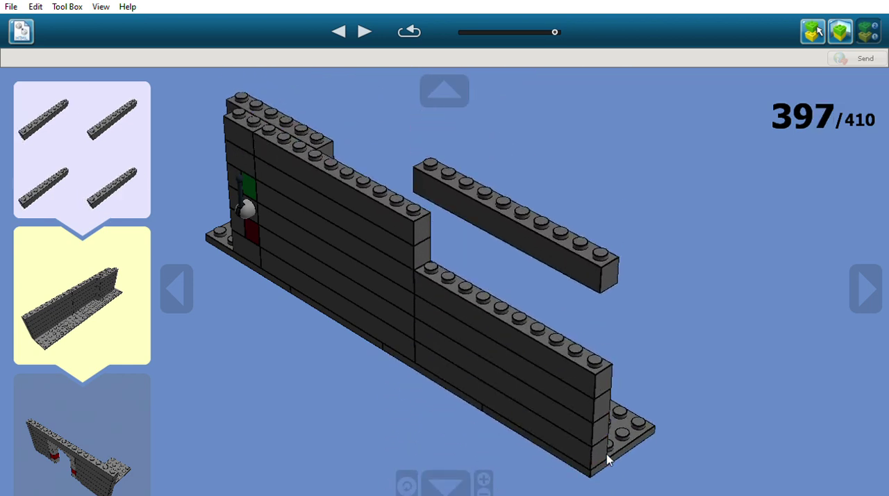
pyautogui.press('Right')
pyautogui.press('Right')
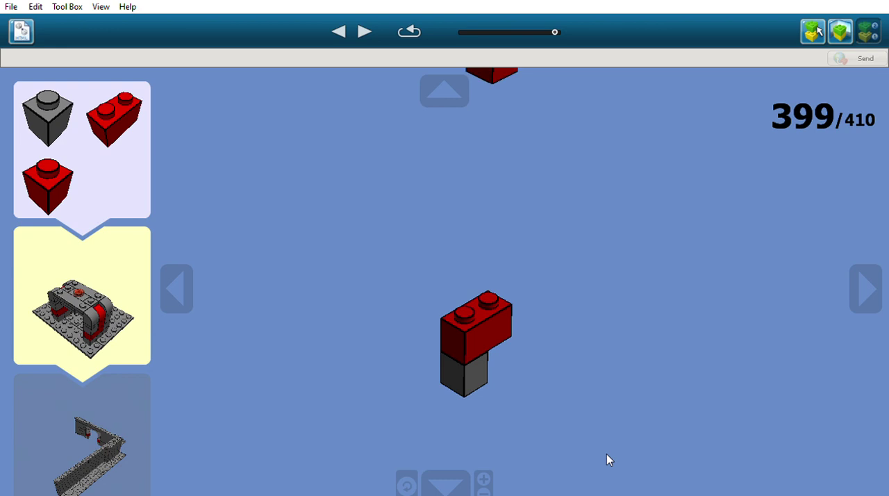
pyautogui.press('Right')
pyautogui.press('Right')
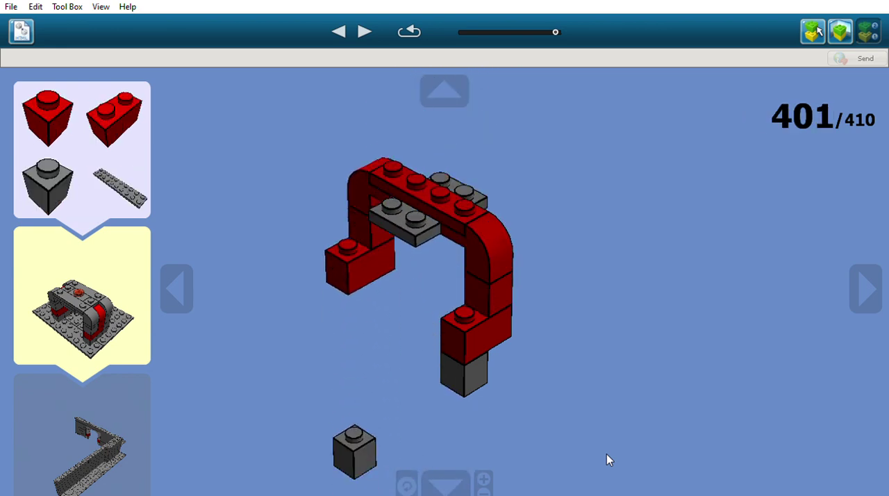
pyautogui.press('Right')
pyautogui.press('Right')
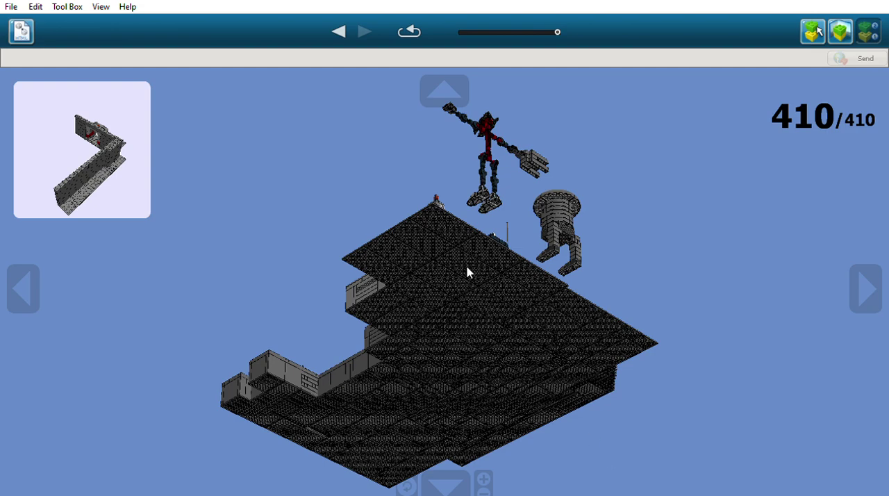
# Orbit the finished base, first looking down, then at a lower angle.
pyautogui.moveTo(465, 270); pyautogui.dragTo(501, 278)
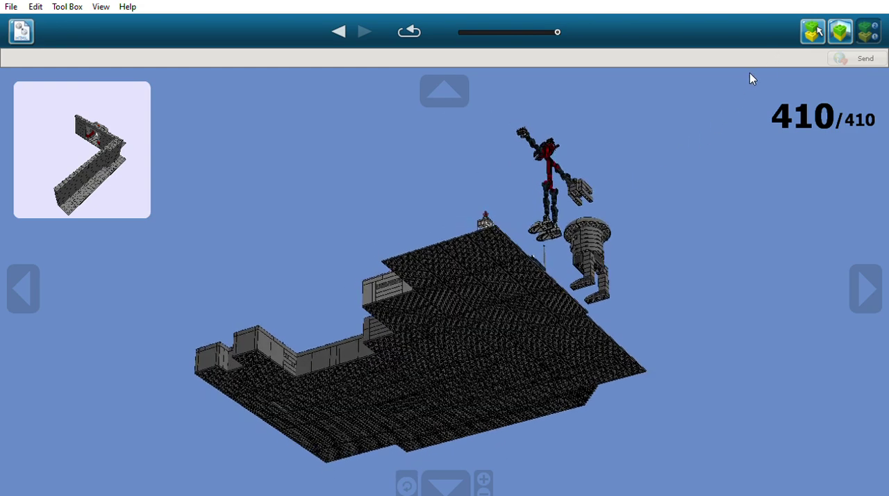
pyautogui.moveTo(539, 193)
pyautogui.mouseDown()
pyautogui.moveTo(677, 364)
pyautogui.moveTo(476, 267)
pyautogui.mouseUp()
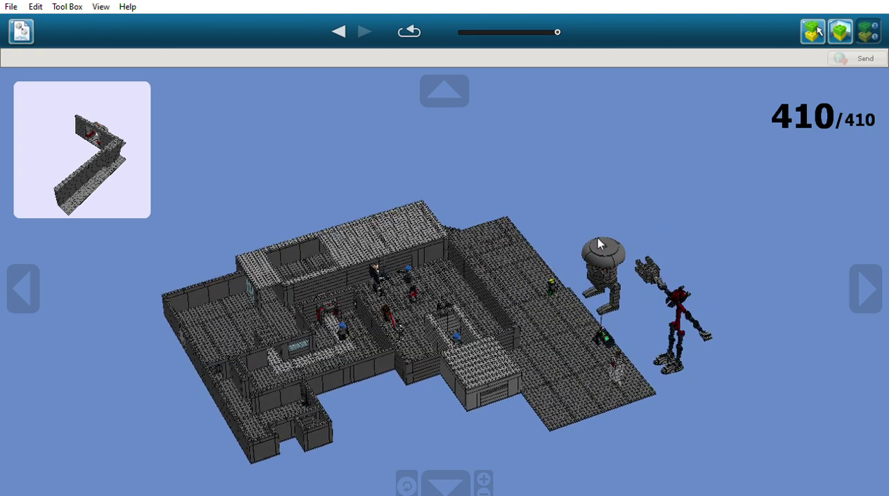
pyautogui.moveTo(359, 350); pyautogui.dragTo(413, 301)
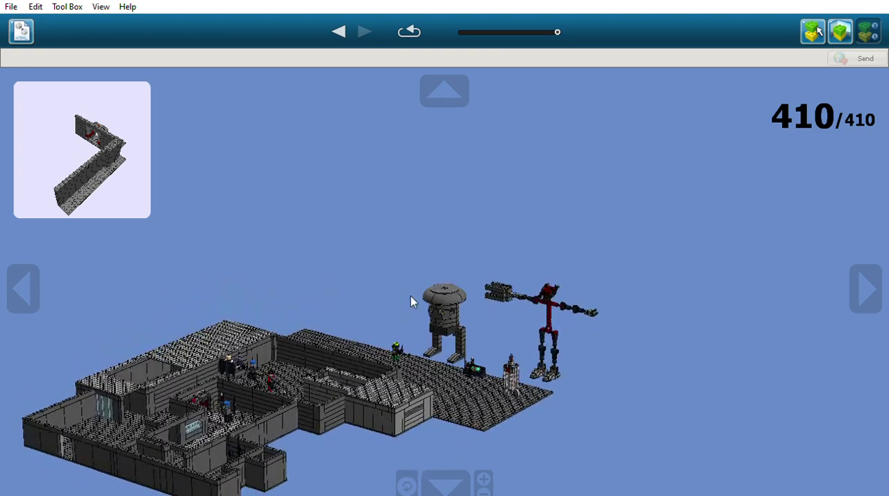
# Zoom in twice on the tower and red robot, tilting to reveal the baseplate.
pyautogui.click(483, 478)
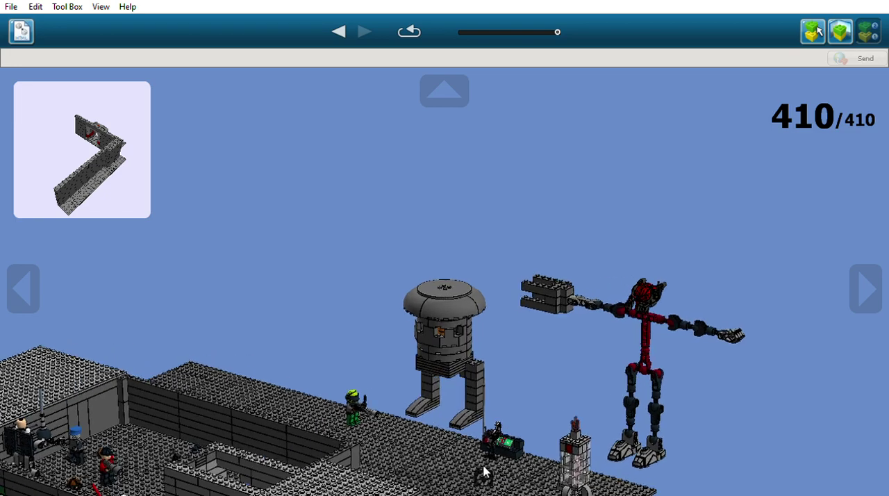
pyautogui.scroll(1, 526, 444)
pyautogui.moveTo(526, 445); pyautogui.dragTo(501, 409)
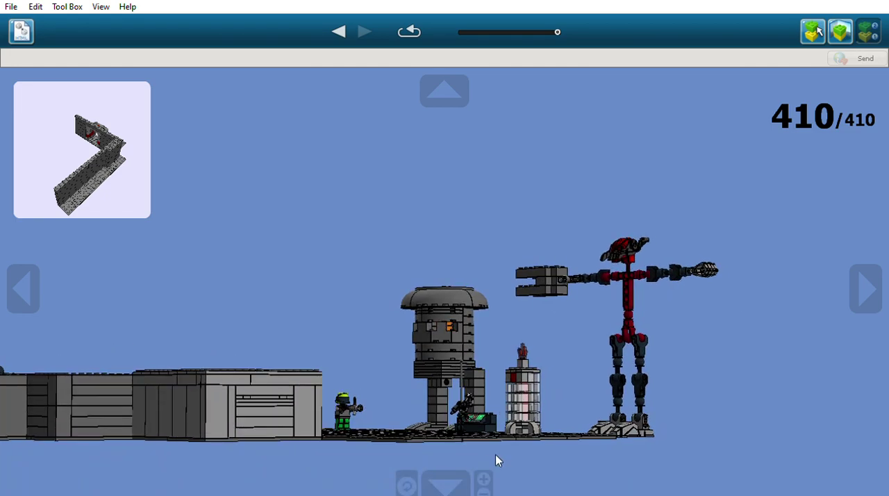
pyautogui.click(483, 478)
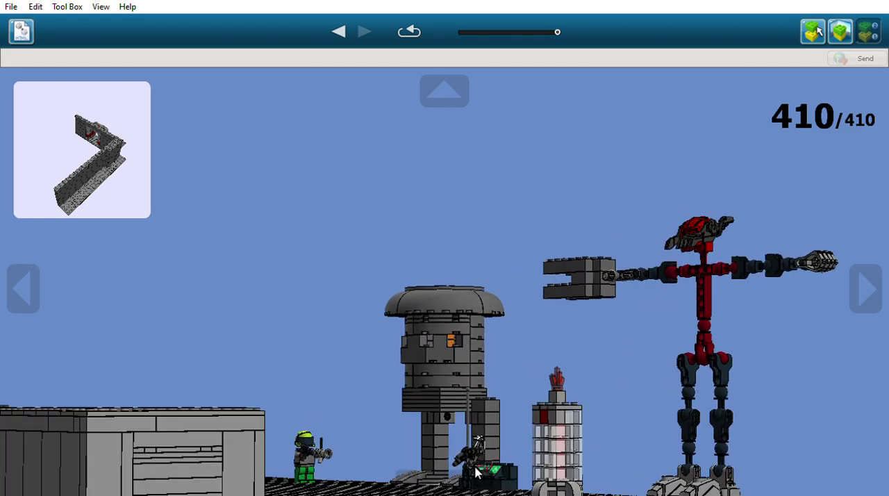
pyautogui.moveTo(575, 440)
pyautogui.mouseDown()
pyautogui.moveTo(548, 340)
pyautogui.moveTo(538, 425)
pyautogui.moveTo(668, 450)
pyautogui.mouseUp()
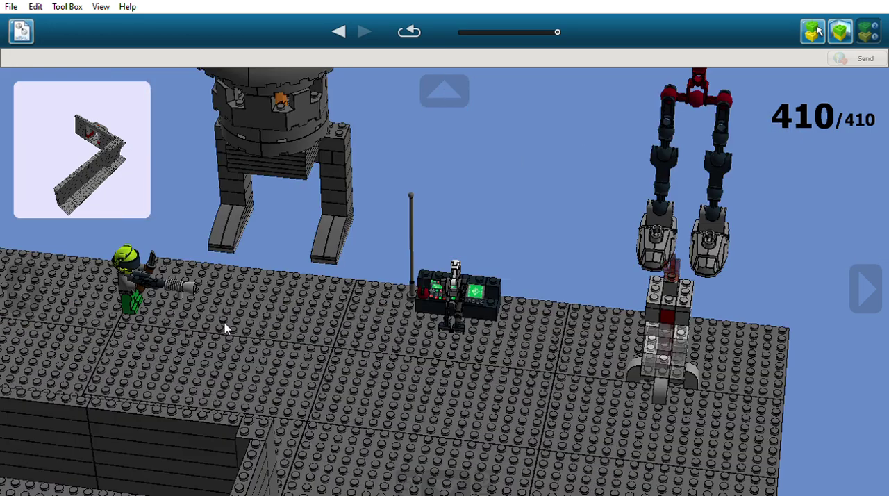
pyautogui.moveTo(303, 281); pyautogui.dragTo(415, 258)
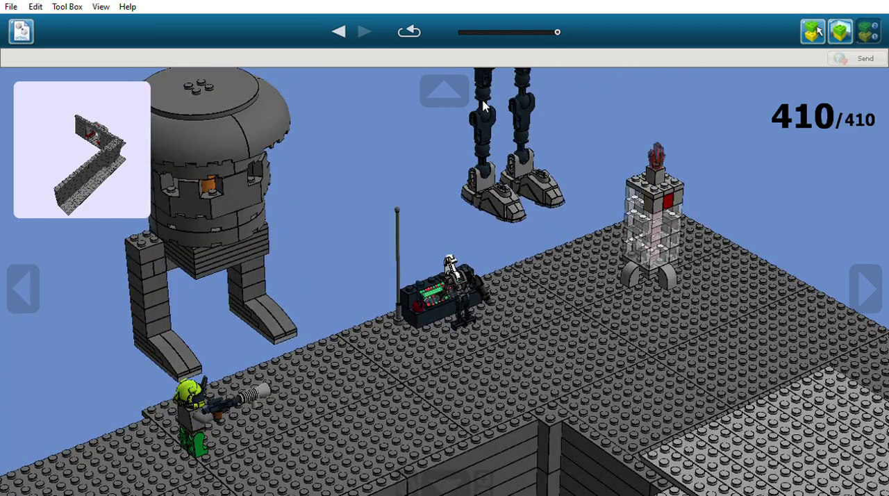
pyautogui.scroll(3, 479, 115)
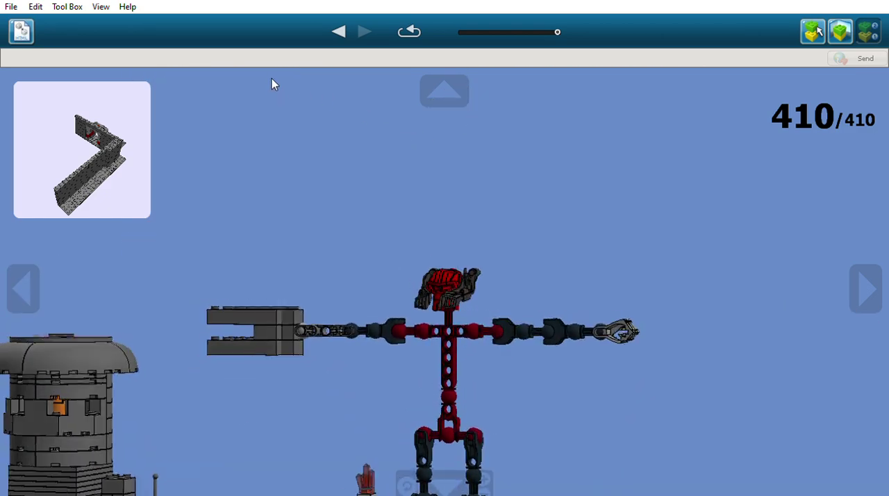
# Orbit from above the red robot, around the minifigure room, to a near top-down view.
pyautogui.moveTo(305, 233)
pyautogui.mouseDown()
pyautogui.moveTo(250, 242)
pyautogui.moveTo(159, 447)
pyautogui.mouseUp()
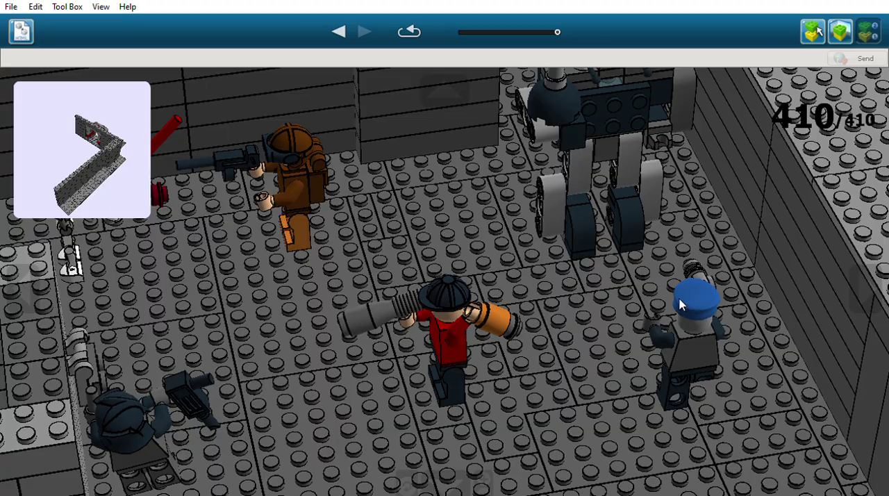
pyautogui.moveTo(679, 304)
pyautogui.mouseDown()
pyautogui.moveTo(576, 321)
pyautogui.moveTo(709, 334)
pyautogui.moveTo(760, 302)
pyautogui.moveTo(734, 294)
pyautogui.mouseUp()
pyautogui.moveTo(639, 283); pyautogui.dragTo(696, 260)
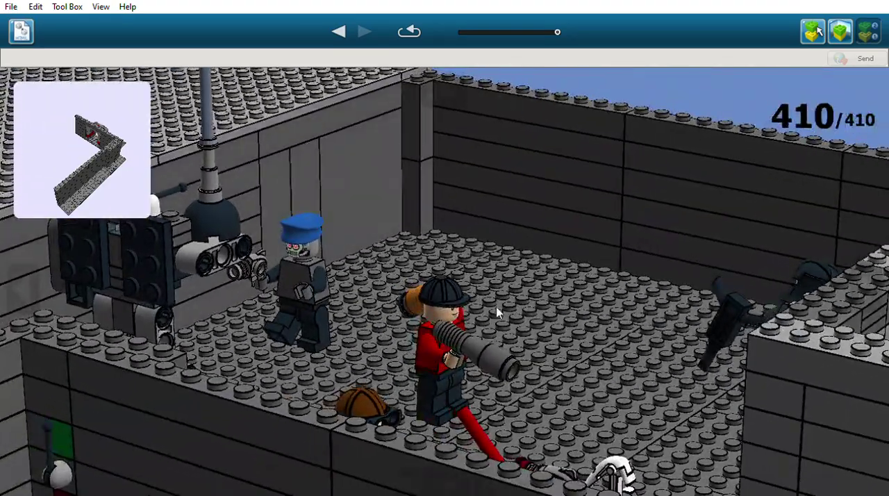
pyautogui.moveTo(603, 276)
pyautogui.mouseDown()
pyautogui.moveTo(635, 353)
pyautogui.moveTo(251, 172)
pyautogui.mouseUp()
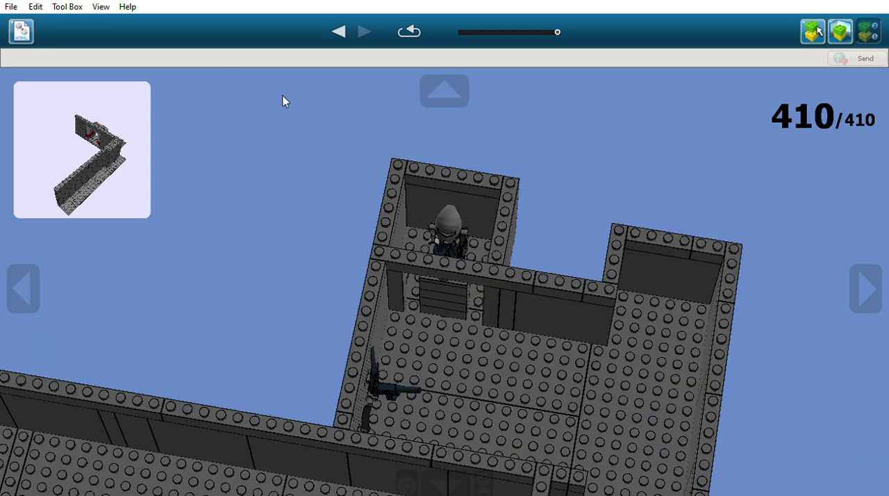
pyautogui.scroll(3, 484, 467)
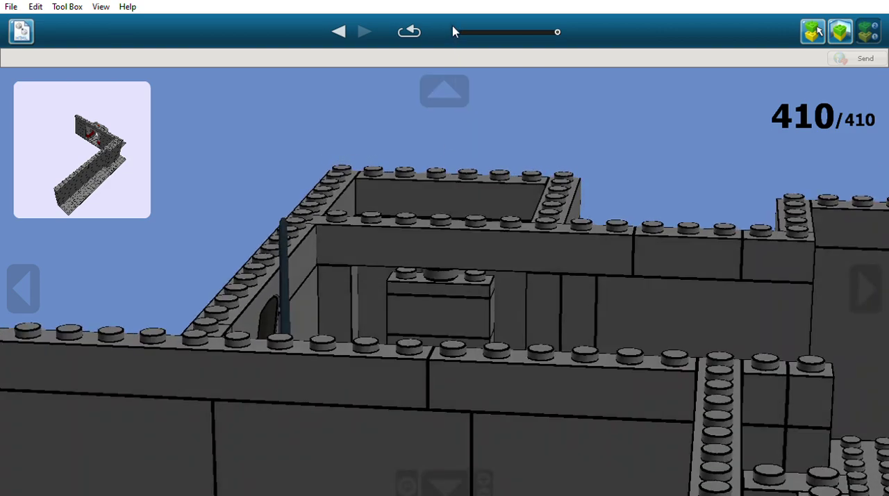
# Orbit from a top-down tower view, around the hinged plate, to a side view of the walls.
pyautogui.moveTo(448, 140)
pyautogui.mouseDown(button='right')
pyautogui.moveTo(509, 207)
pyautogui.moveTo(391, 199)
pyautogui.moveTo(253, 132)
pyautogui.mouseUp(button='right')
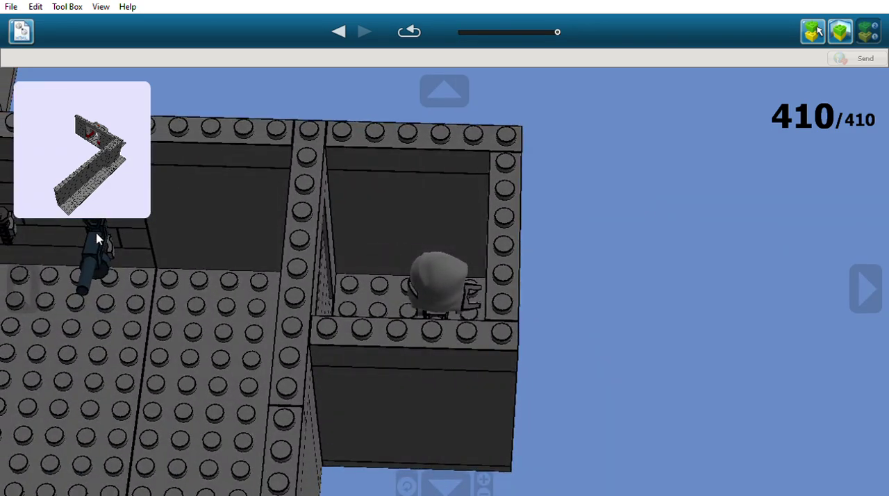
pyautogui.scroll(-2, 97, 240)
pyautogui.moveTo(97, 236)
pyautogui.mouseDown(button='right')
pyautogui.moveTo(379, 242)
pyautogui.moveTo(365, 119)
pyautogui.moveTo(393, 155)
pyautogui.mouseUp(button='right')
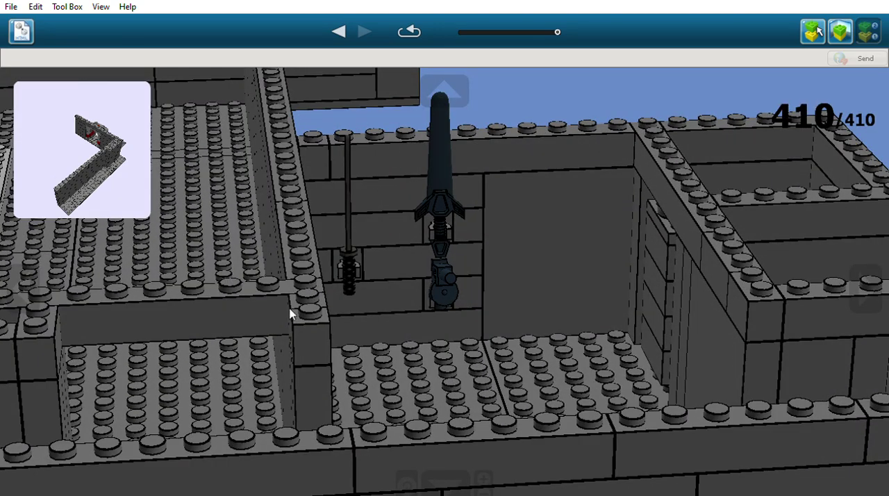
pyautogui.moveTo(254, 301)
pyautogui.mouseDown(button='right')
pyautogui.moveTo(229, 302)
pyautogui.moveTo(169, 367)
pyautogui.moveTo(6, 438)
pyautogui.moveTo(298, 347)
pyautogui.mouseUp(button='right')
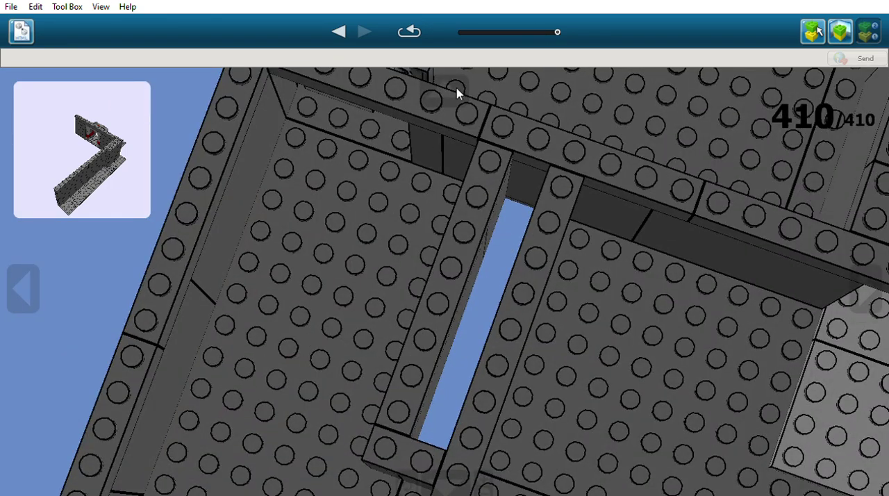
pyautogui.scroll(-2, 433, 119)
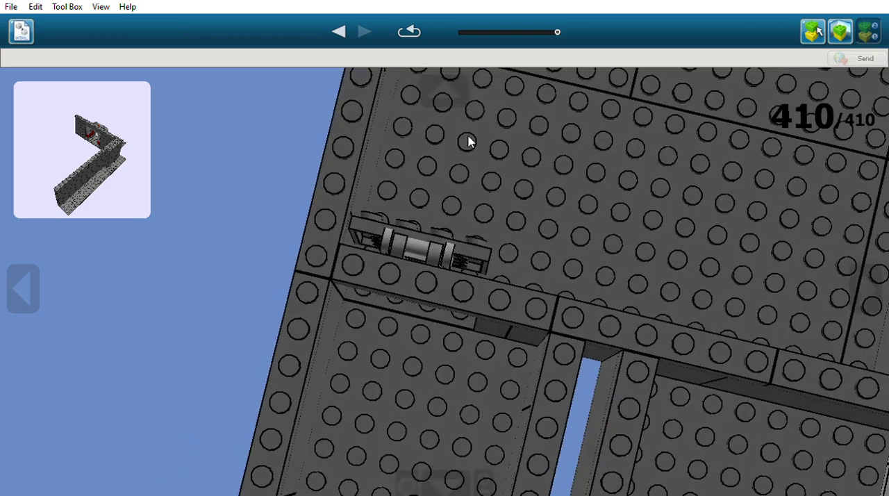
pyautogui.moveTo(468, 141)
pyautogui.mouseDown(button='right')
pyautogui.moveTo(668, 117)
pyautogui.moveTo(590, 188)
pyautogui.moveTo(676, 75)
pyautogui.moveTo(648, 241)
pyautogui.mouseUp(button='right')
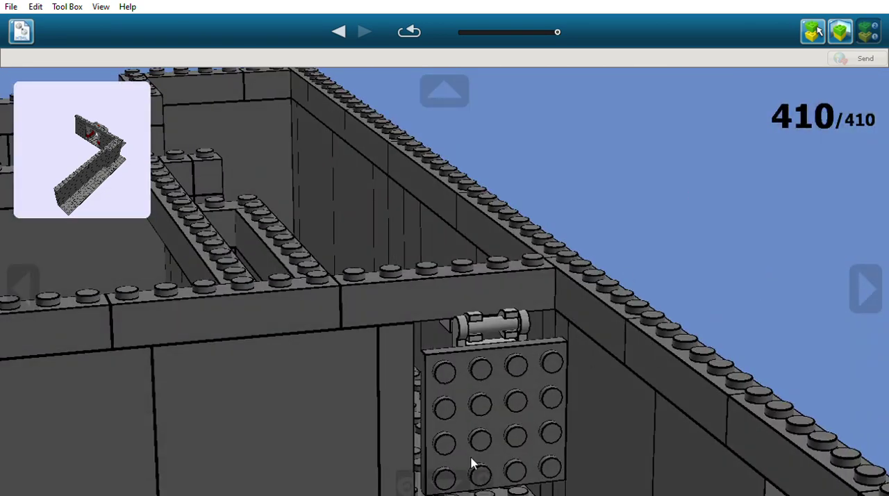
pyautogui.scroll(-3, 486, 489)
pyautogui.scroll(-3, 483, 489)
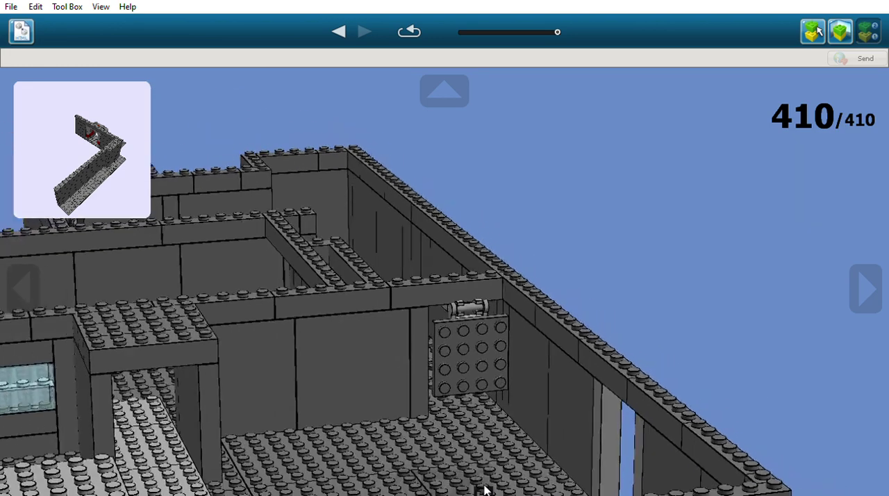
pyautogui.moveTo(472, 476)
pyautogui.mouseDown(button='right')
pyautogui.moveTo(479, 426)
pyautogui.moveTo(213, 388)
pyautogui.moveTo(287, 429)
pyautogui.mouseUp(button='right')
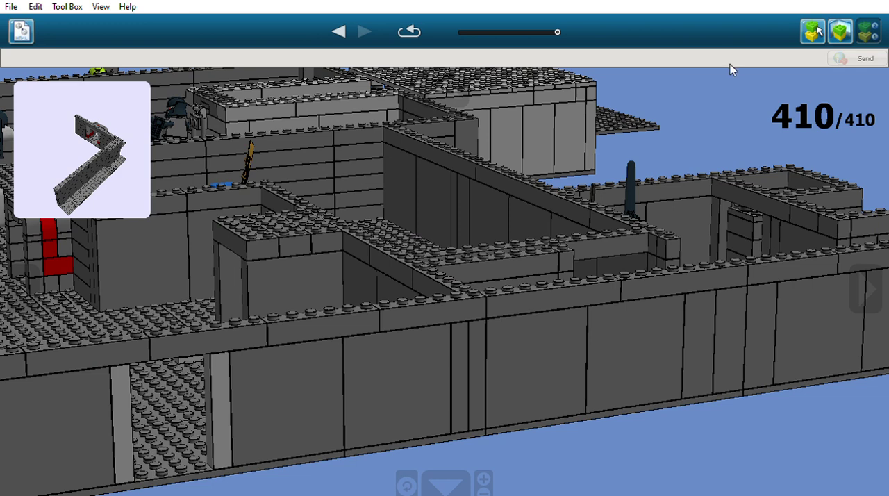